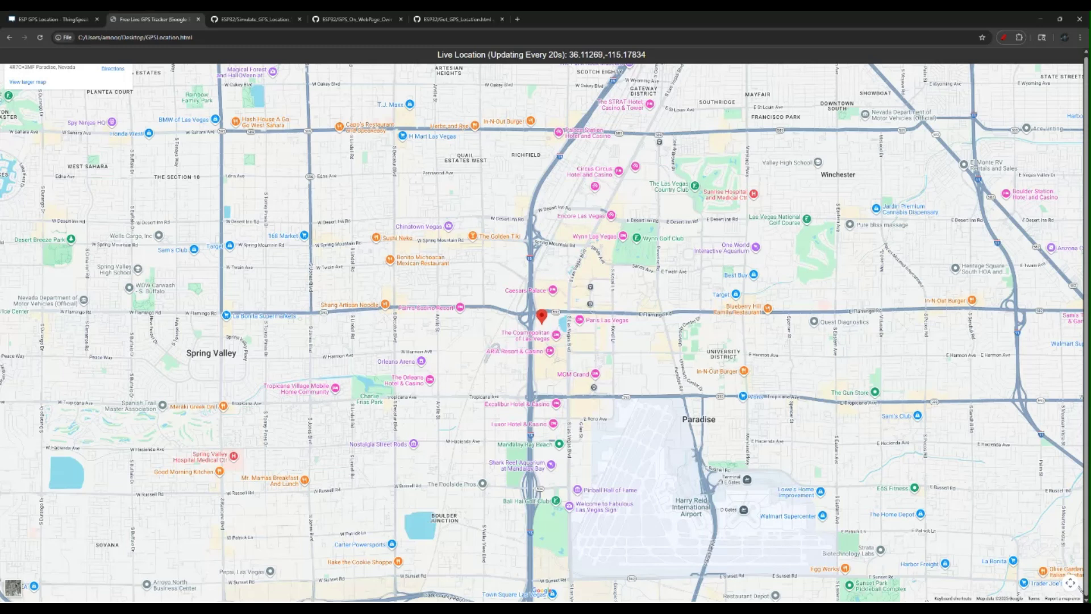
Pan the live tracker map around the red location marker.
mouse_move(524, 343)
left_mouse_down()
mouse_move(518, 317)
mouse_move(491, 356)
left_mouse_up()
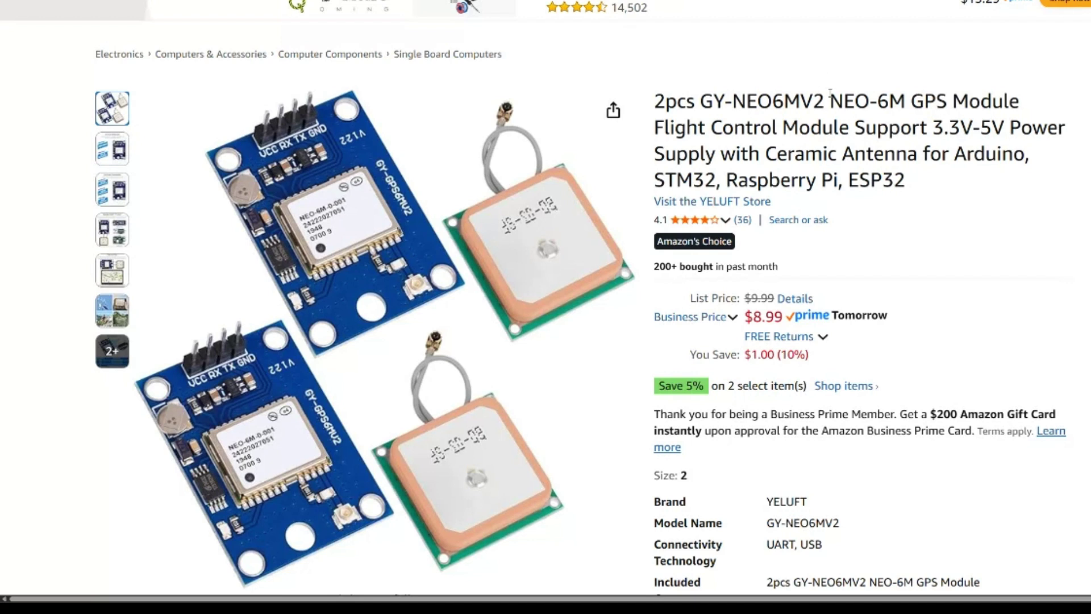
Highlight 'NEO-6M GPS' in the Amazon product title.
left_click_drag(832, 95, 947, 102)
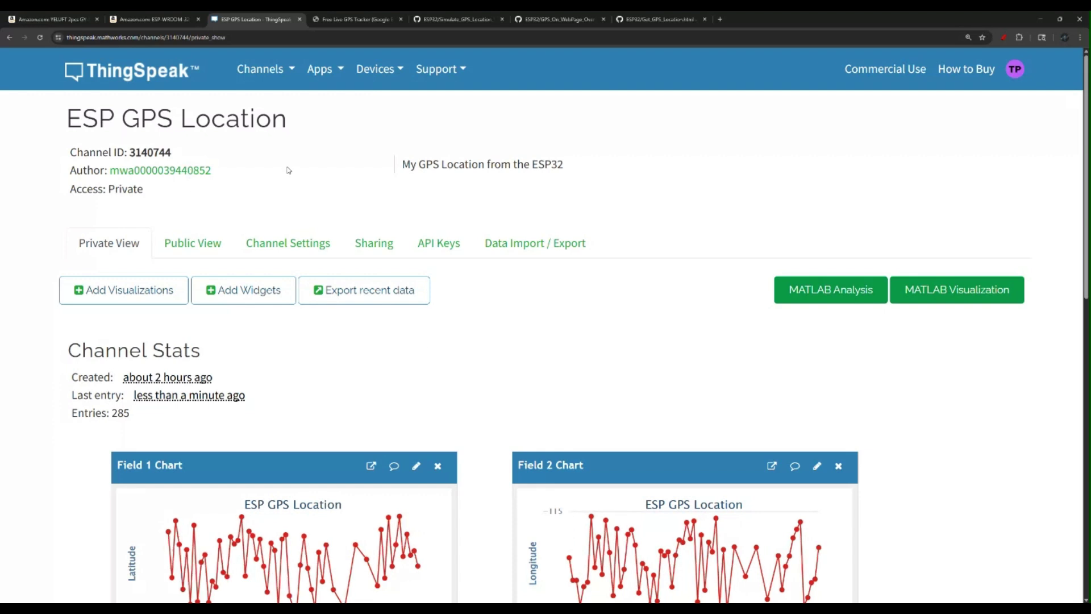
Scroll through the ESP GPS Location channel page, then go to Channels > My Channels.
scroll(325, 199, "down", 1)
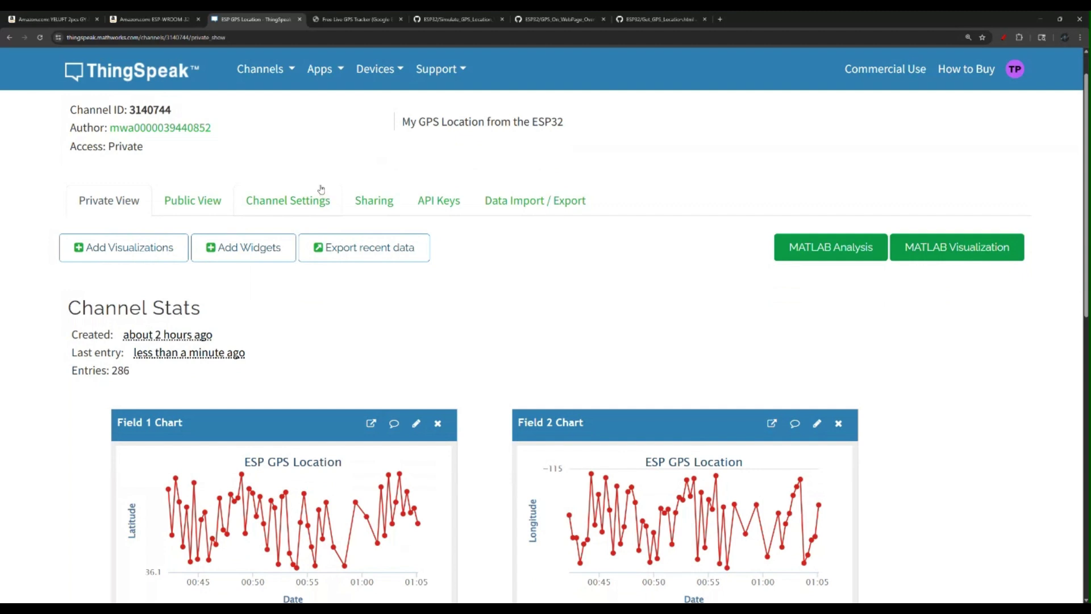
scroll(307, 176, "up", 1)
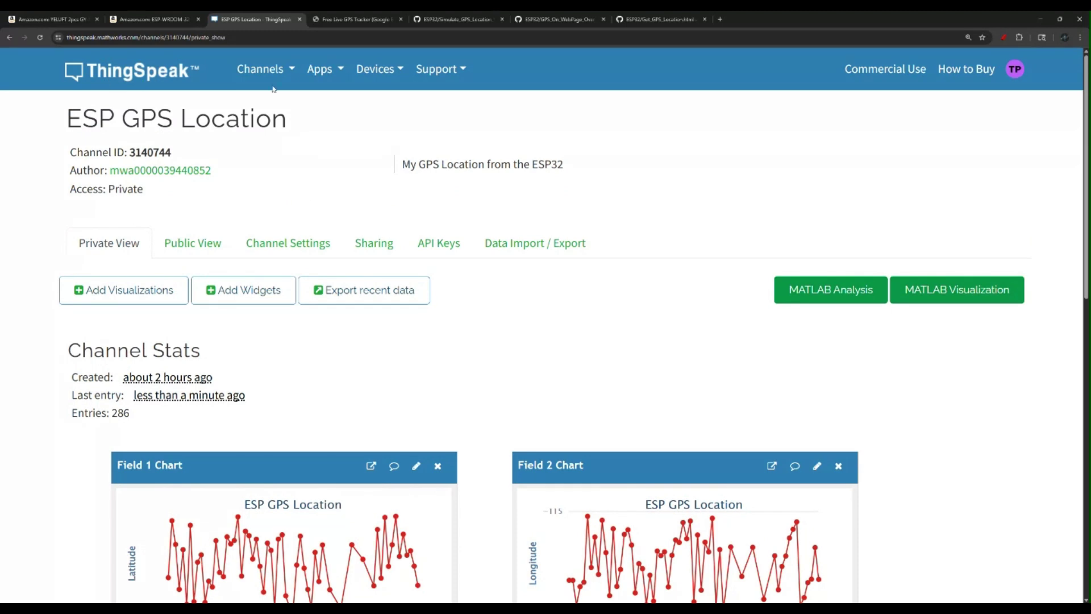
left_click(259, 69)
left_click(273, 110)
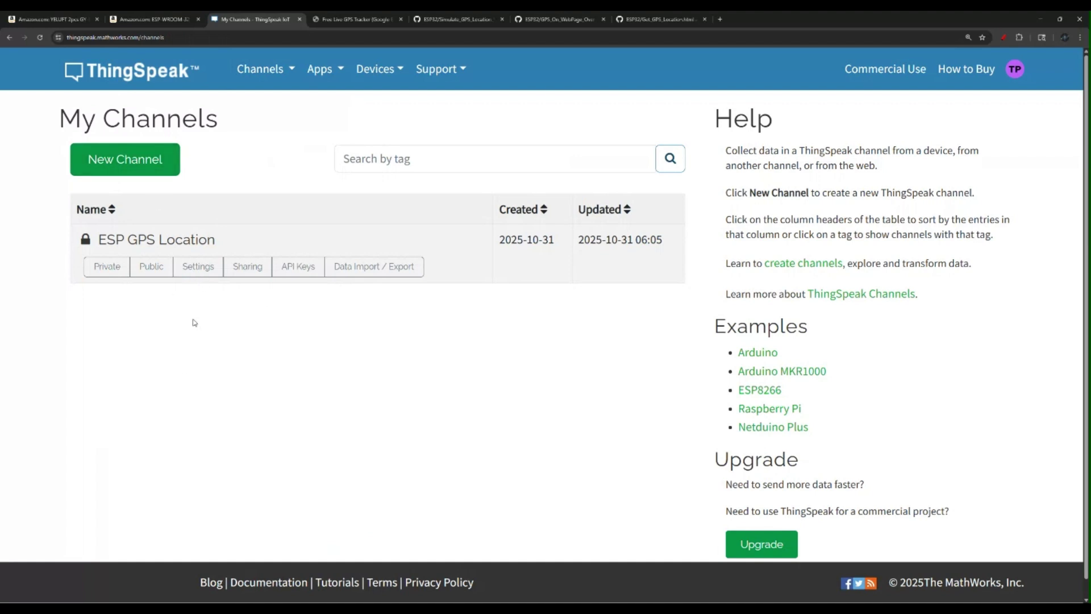
Open the ESP GPS Location channel and highlight its title and Channel ID.
left_click(142, 241)
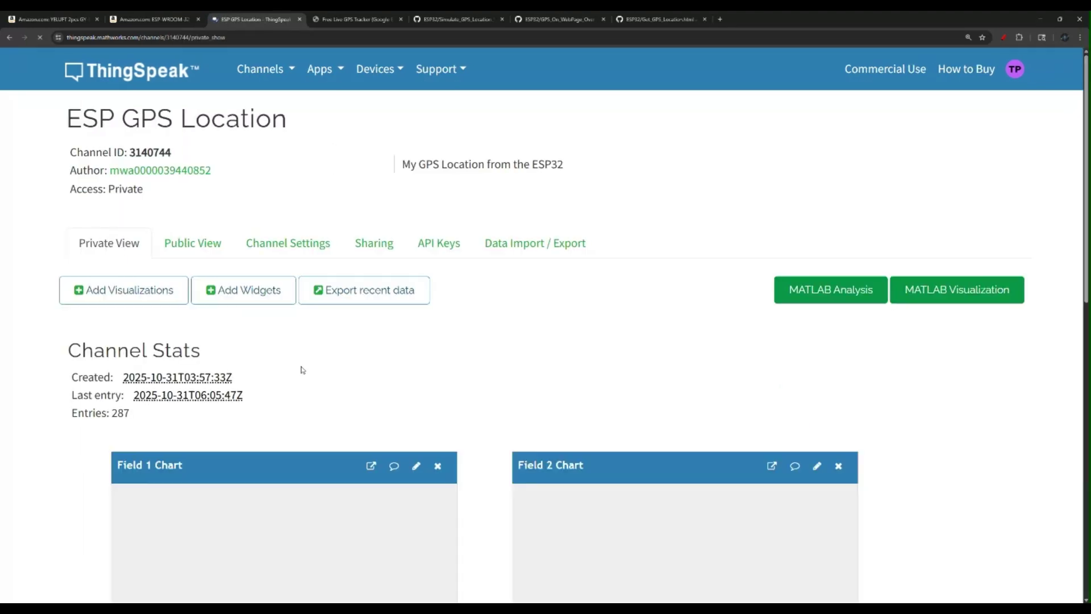
left_click_drag(99, 118, 272, 118)
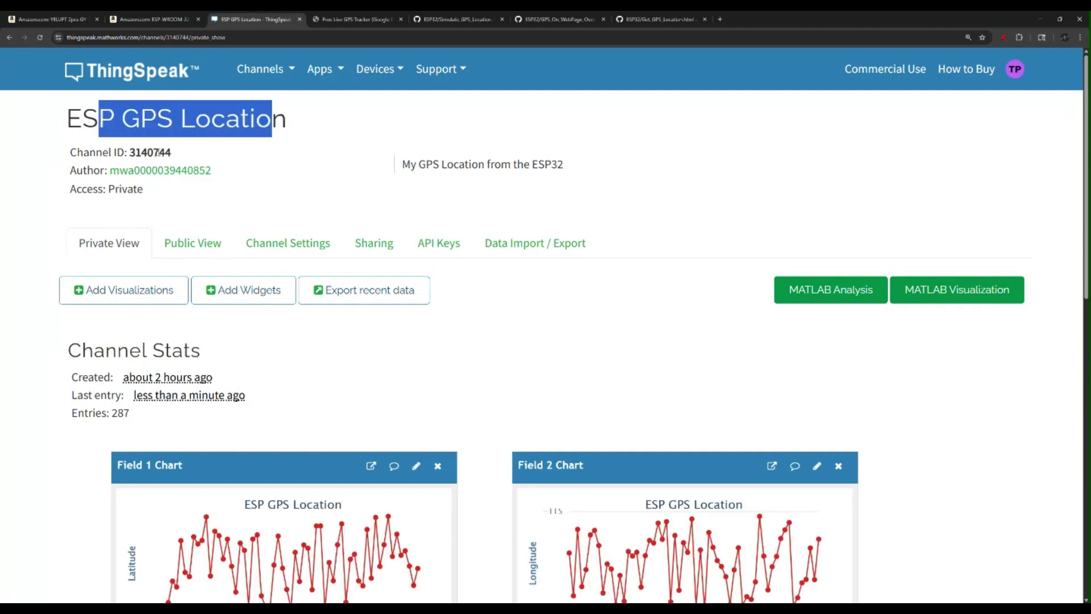
double_click(158, 153)
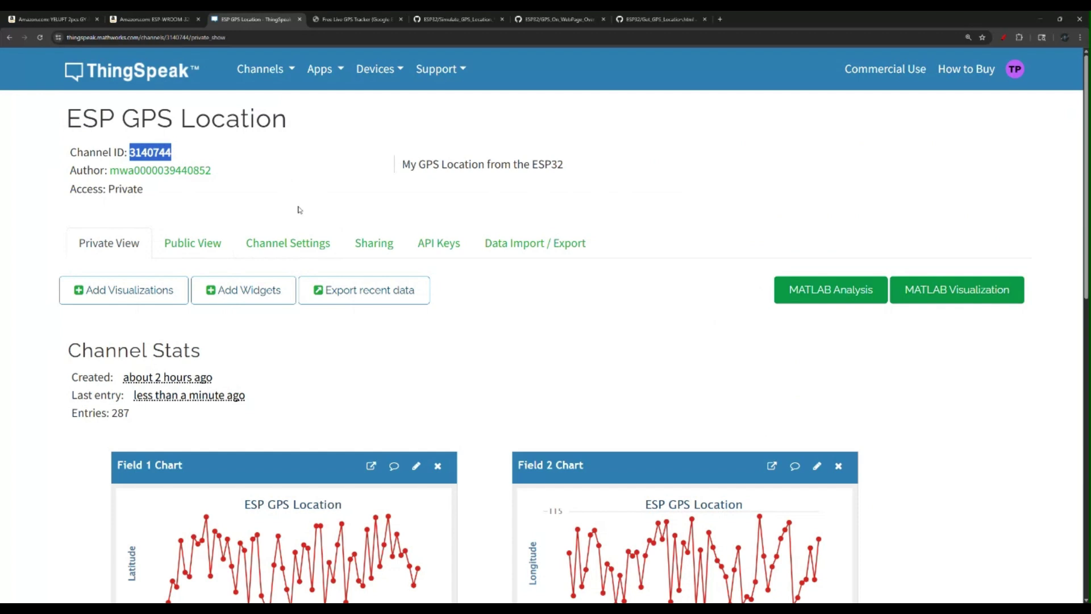
scroll(299, 209, "down", 1)
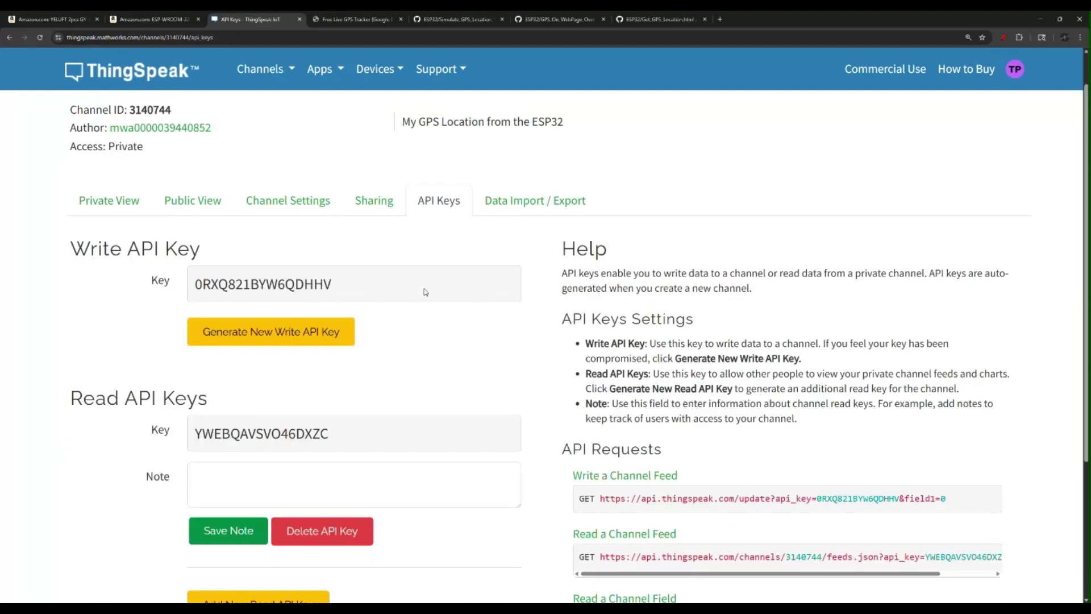
Highlight the channel's Write API key, Read API key and the API Requests section.
double_click(97, 248)
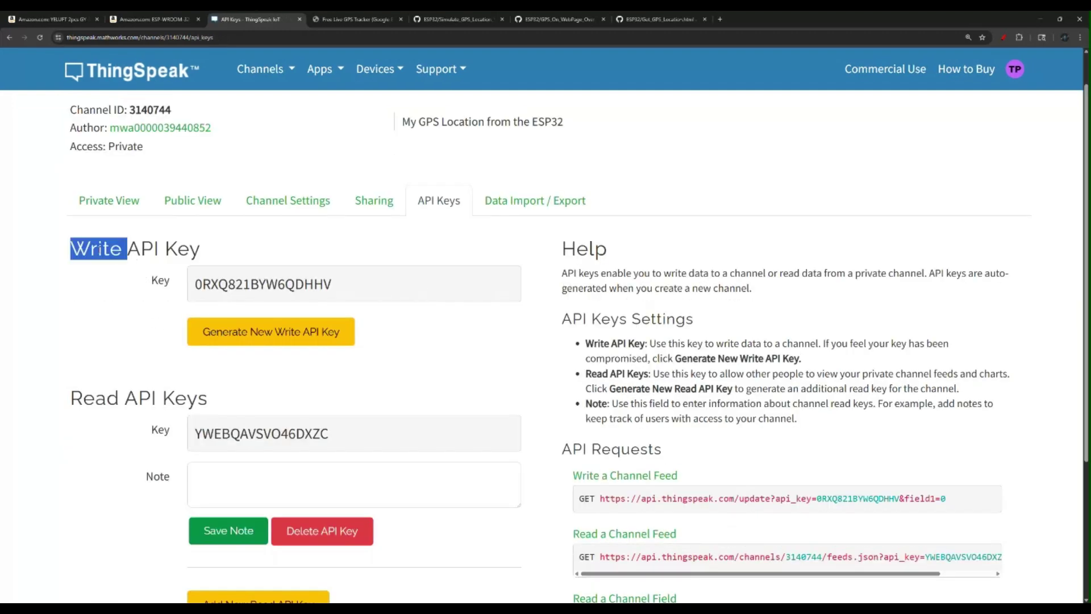
double_click(240, 282)
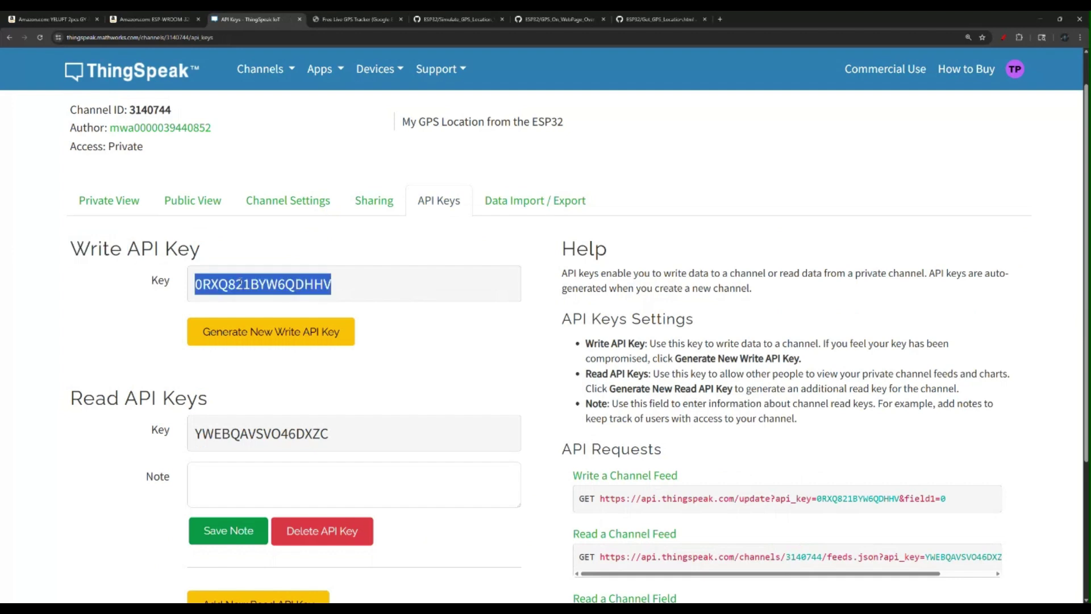
scroll(238, 284, "down", 1)
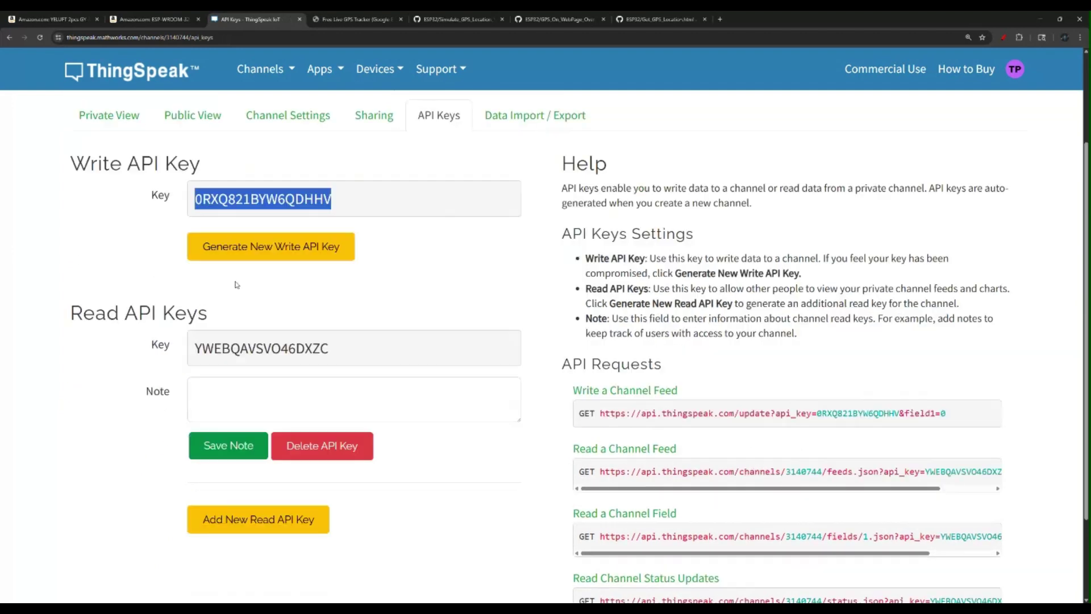
double_click(98, 313)
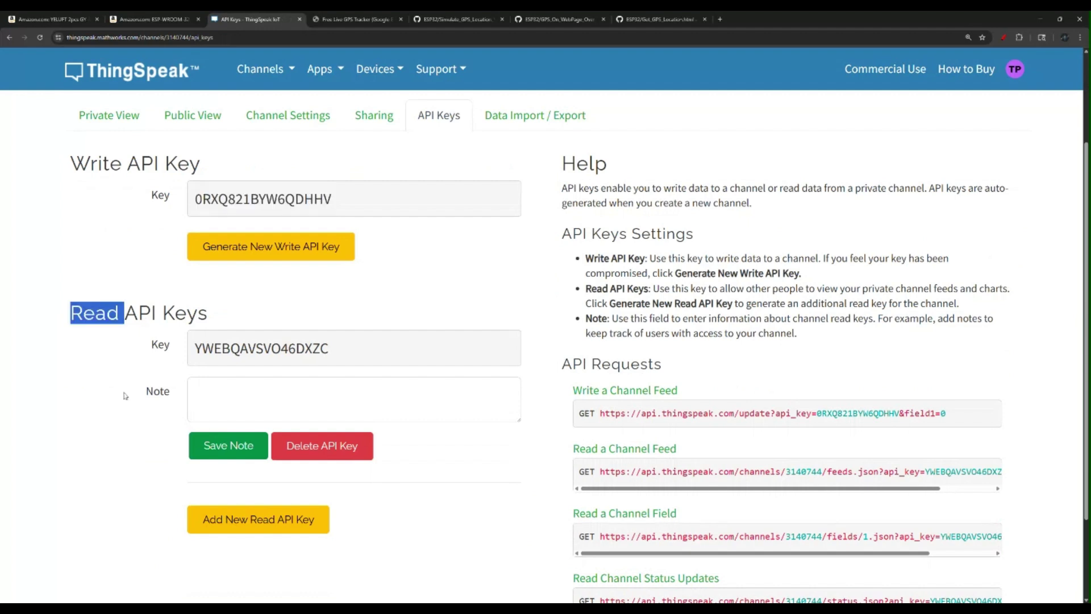
double_click(296, 349)
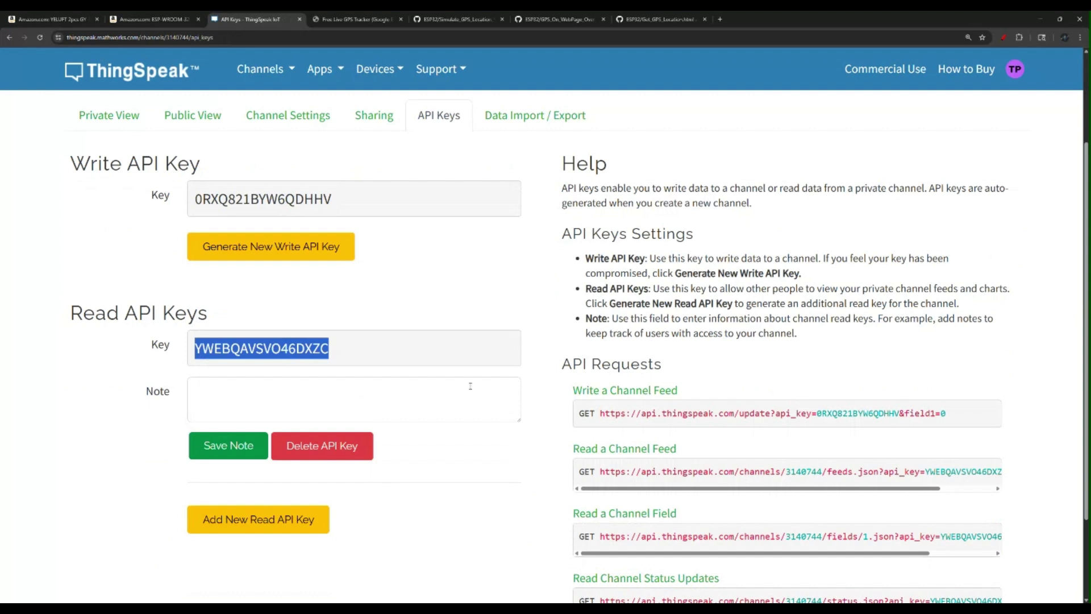
scroll(523, 357, "down", 1)
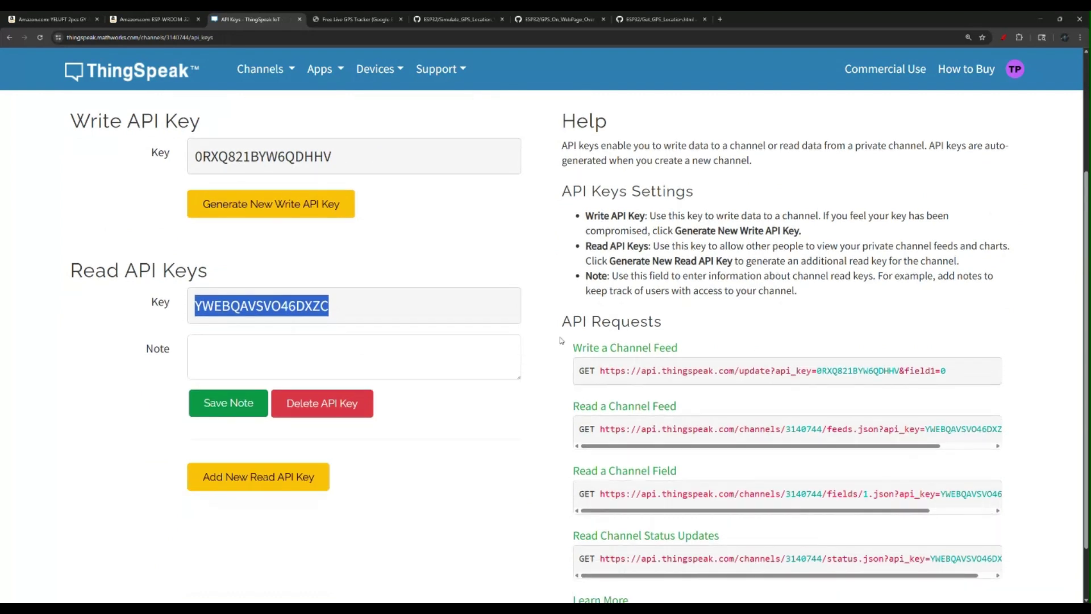
left_click_drag(563, 327, 663, 325)
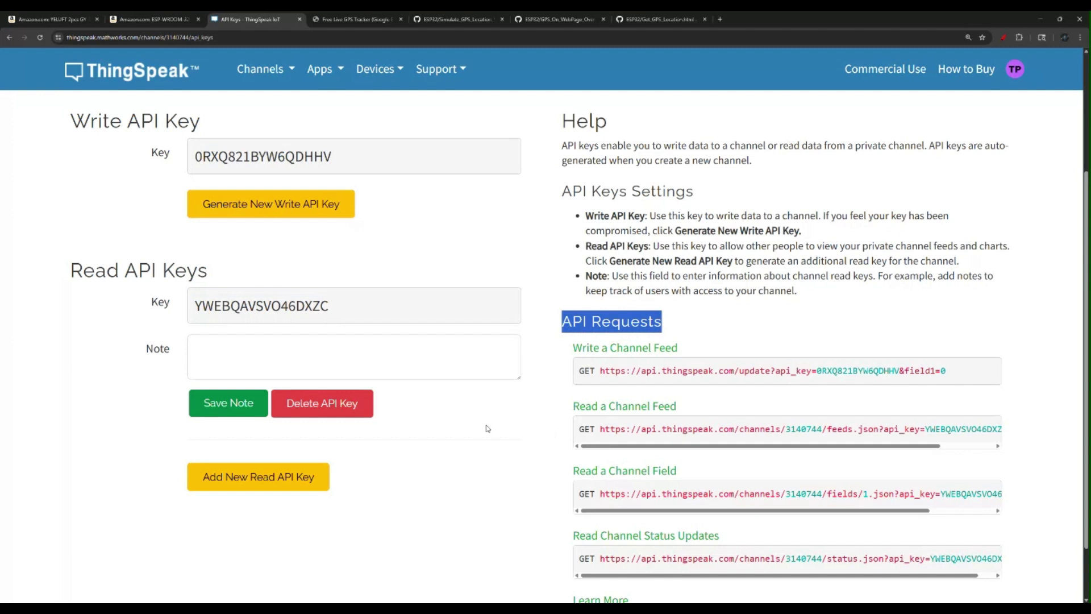
scroll(487, 428, "up", 2)
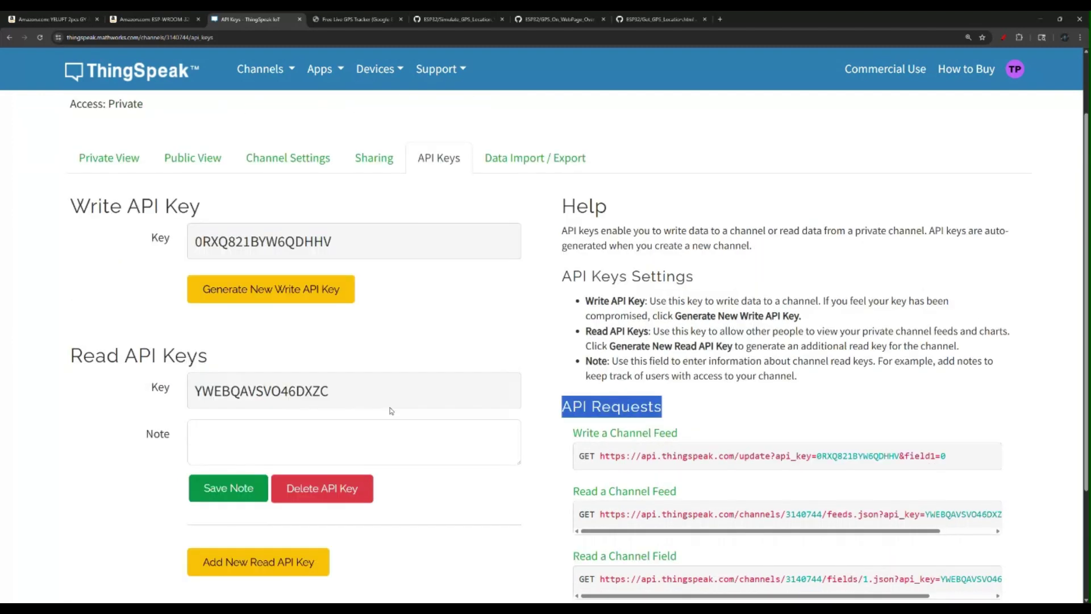
Open Channel Settings and highlight the channel name ESP GPS Location.
left_click(267, 161)
scroll(400, 330, "down", 2)
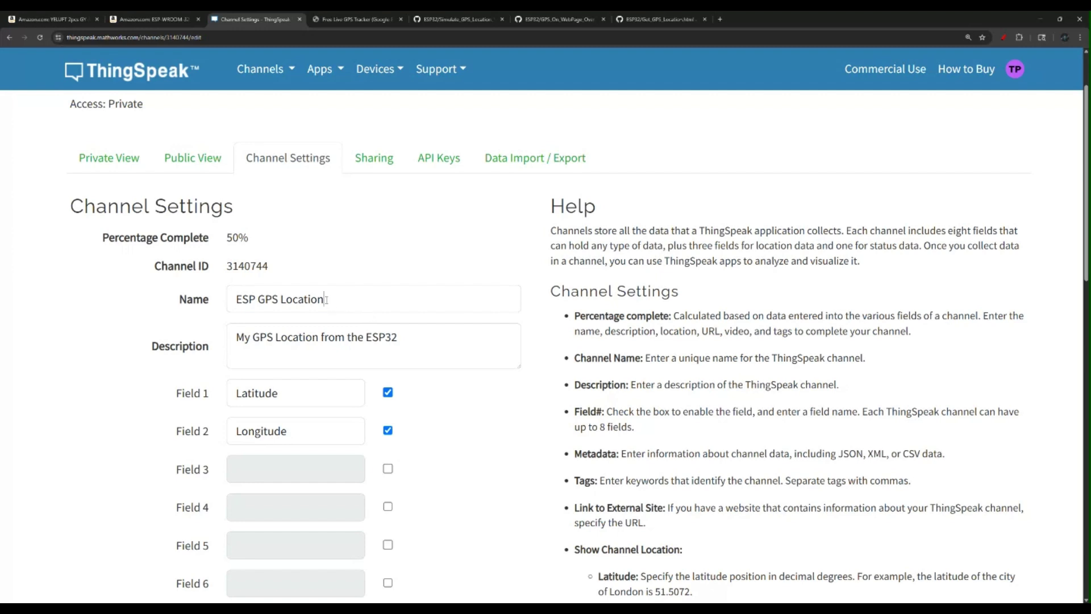
left_click_drag(324, 299, 210, 307)
scroll(210, 307, "down", 1)
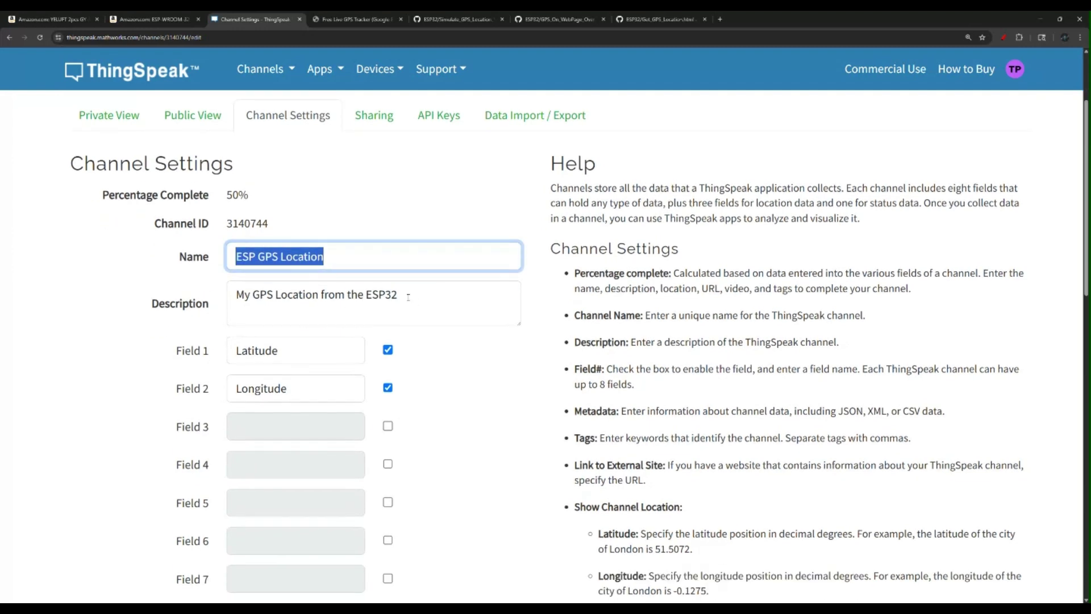
left_click_drag(407, 296, 231, 301)
scroll(232, 301, "down", 2)
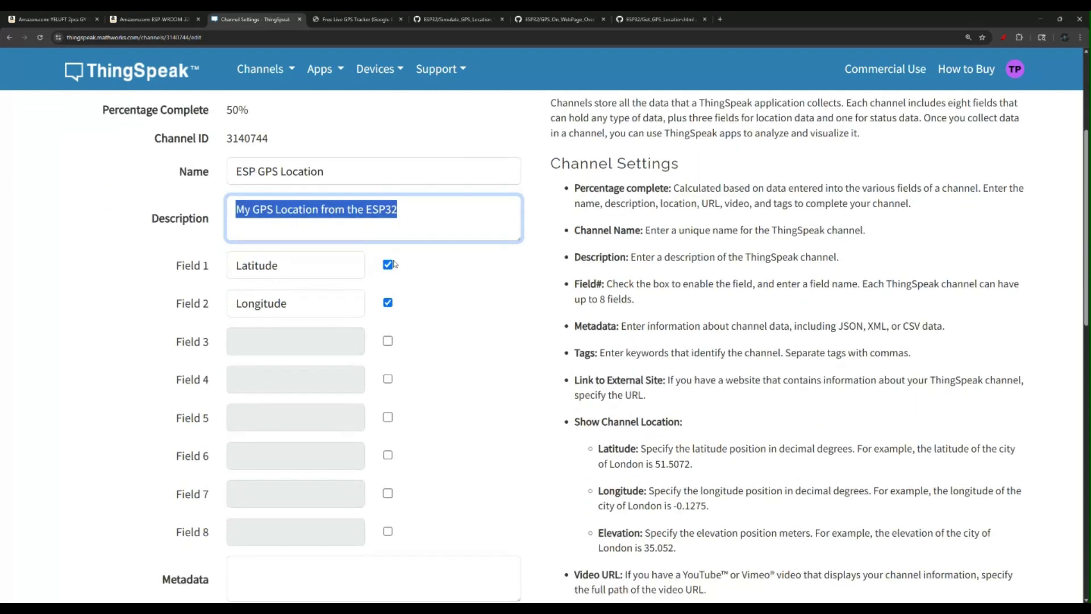
Highlight the field names Latitude (Field 1) and Longitude (Field 2).
double_click(253, 268)
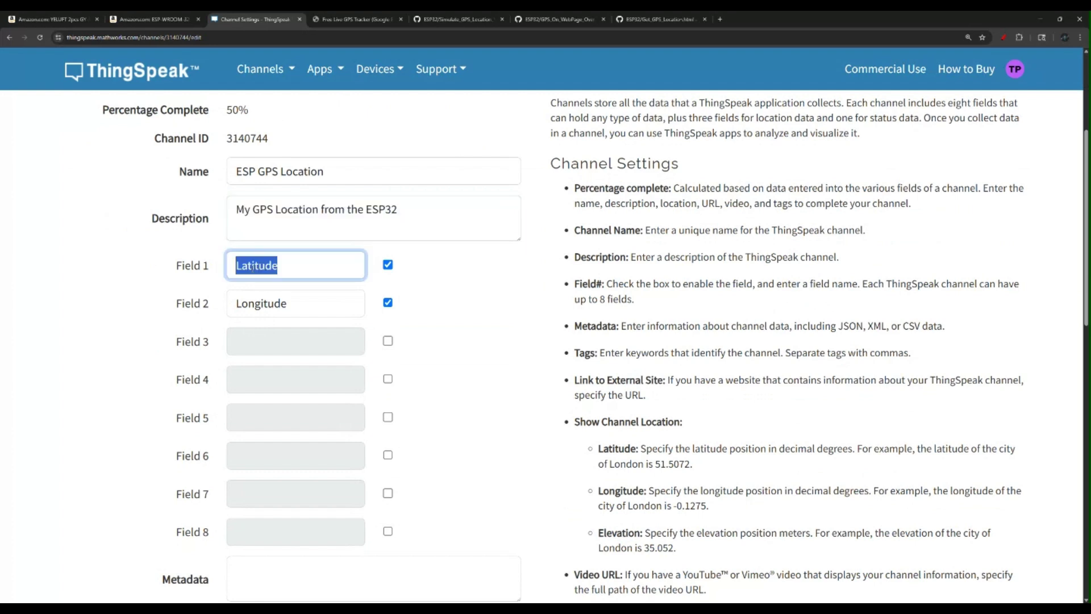
double_click(254, 302)
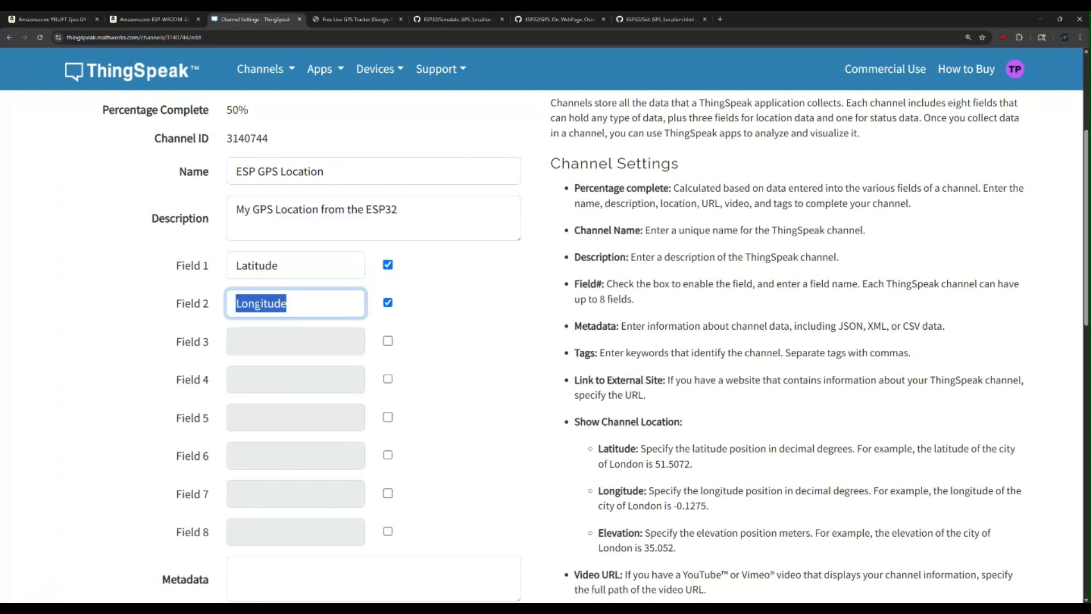
double_click(257, 267)
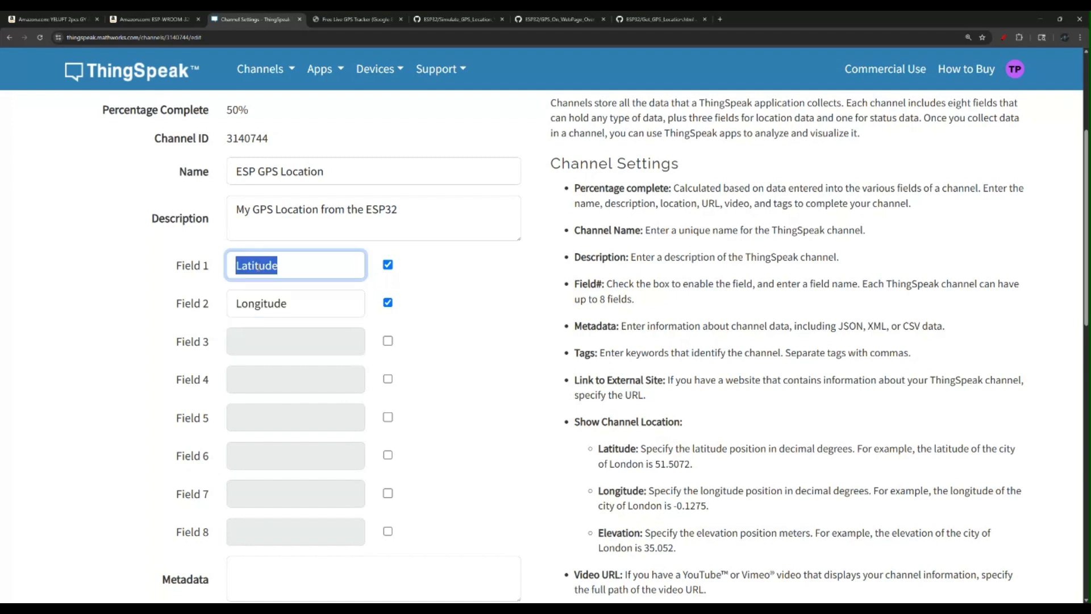
double_click(263, 301)
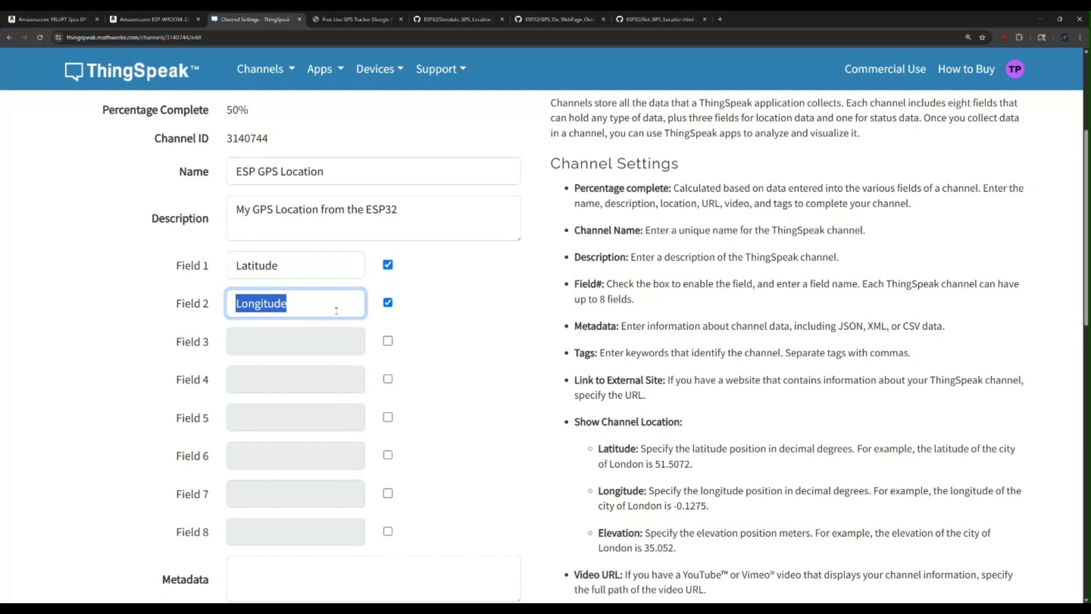
scroll(336, 311, "down", 5)
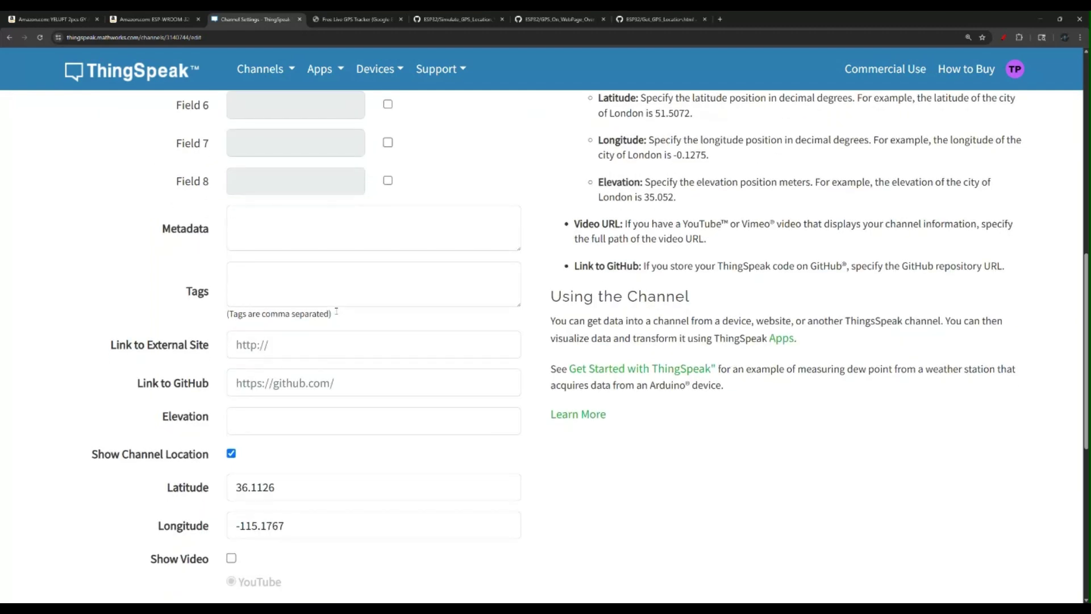
scroll(336, 311, "down", 2)
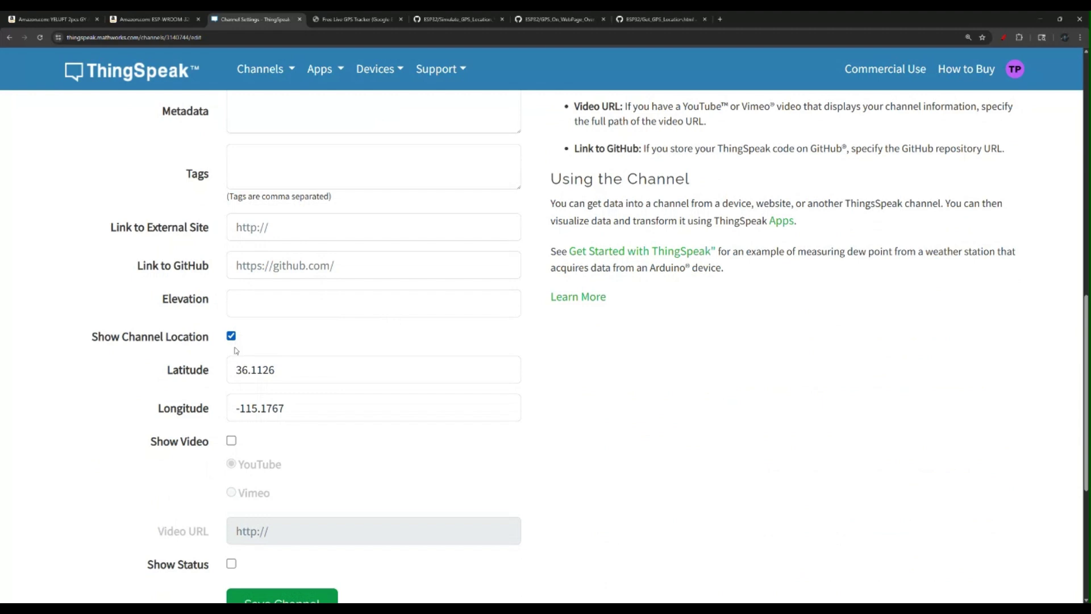
Point out Show Channel Location with latitude 36.1126 and longitude -115.1767.
left_click_drag(93, 339, 212, 348)
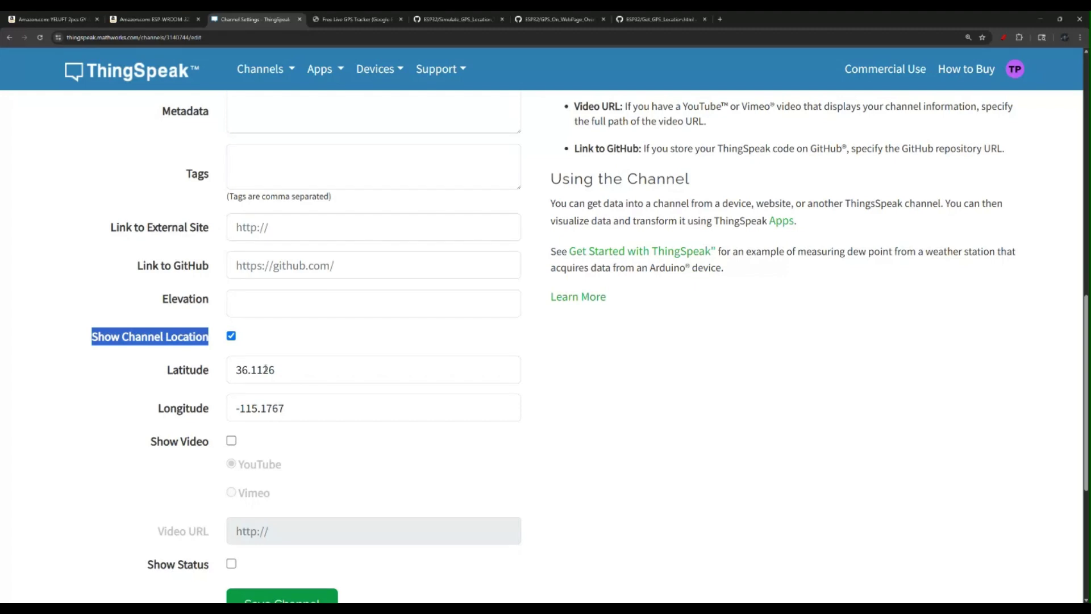
left_click(212, 374)
left_click(281, 405)
left_click_drag(281, 406, 168, 399)
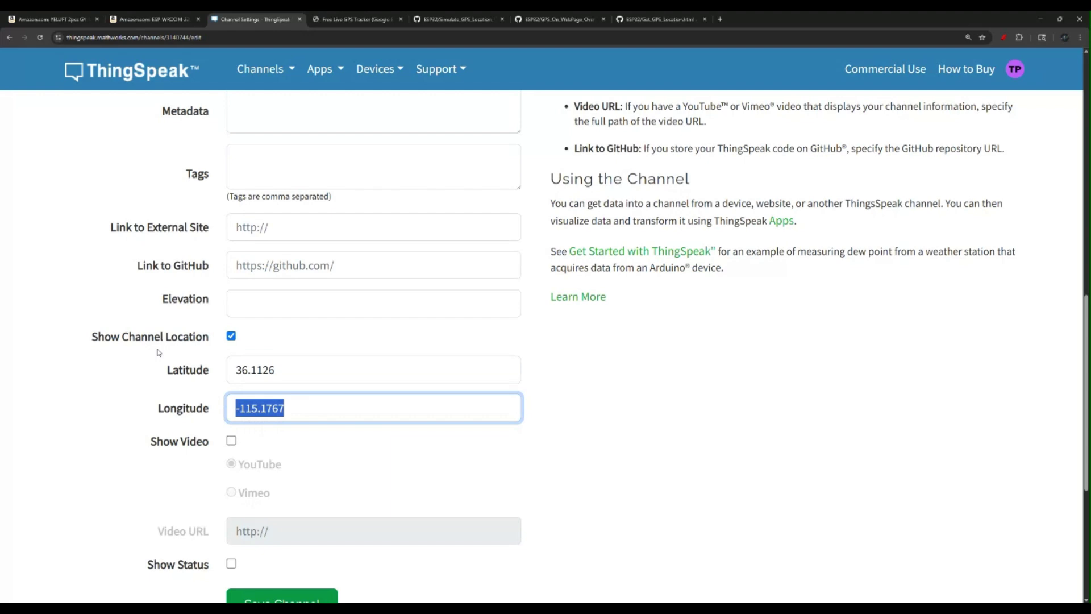
scroll(133, 459, "down", 1)
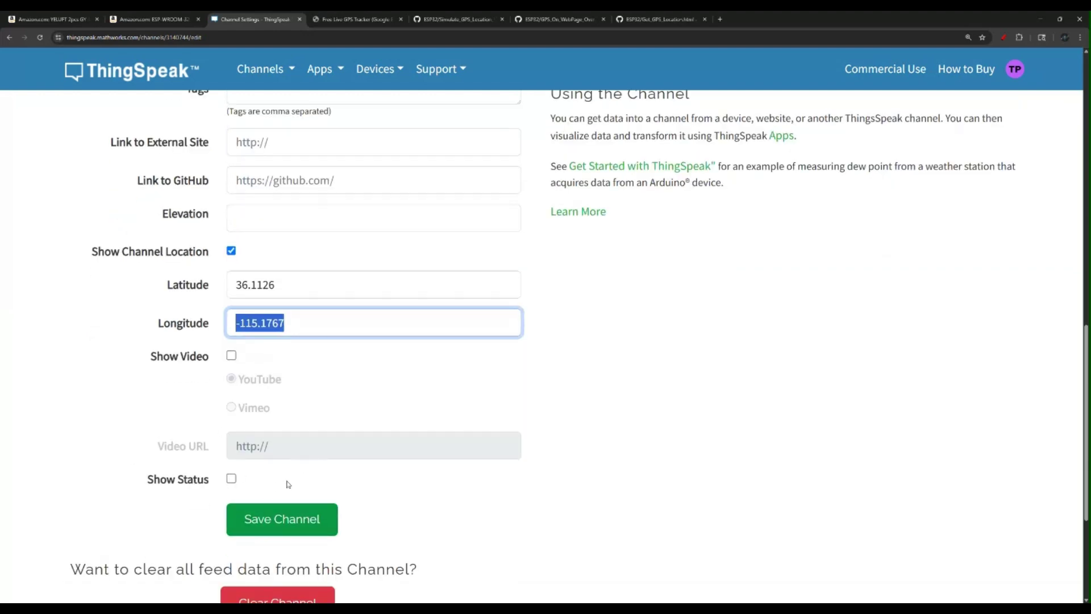
scroll(298, 462, "down", 1)
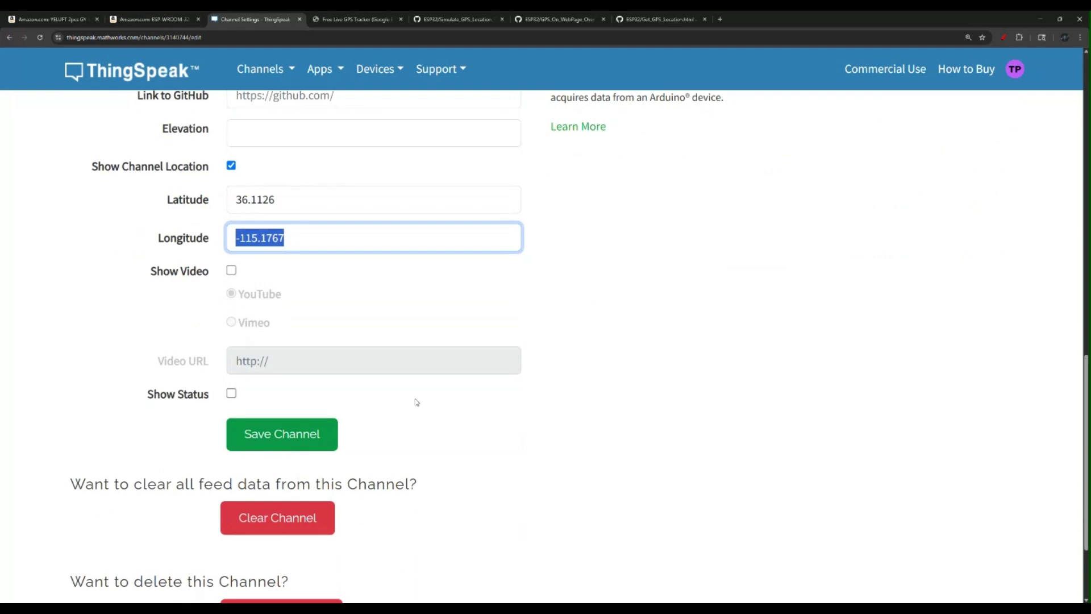
scroll(367, 393, "up", 10)
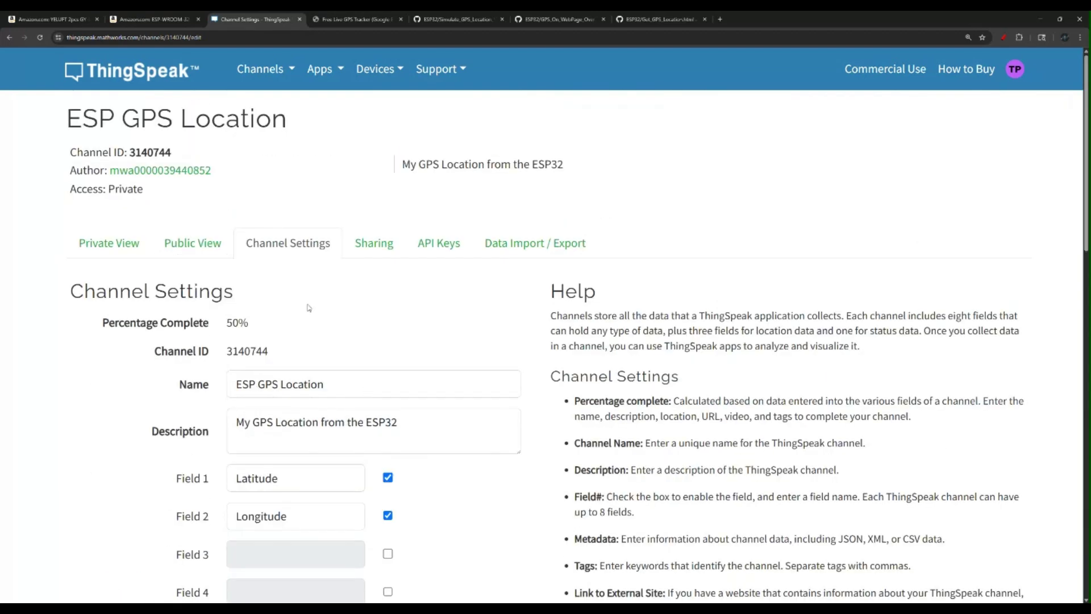
Start a new channel from the My Channels list.
left_click(267, 68)
left_click(276, 114)
scroll(296, 227, "down", 1)
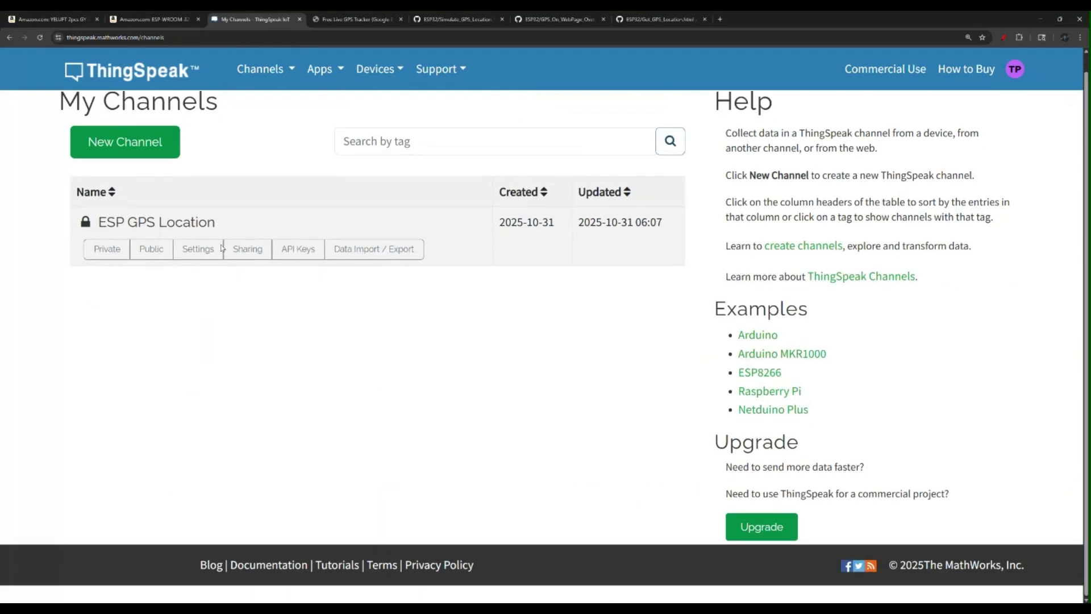
scroll(222, 247, "up", 1)
left_click(143, 169)
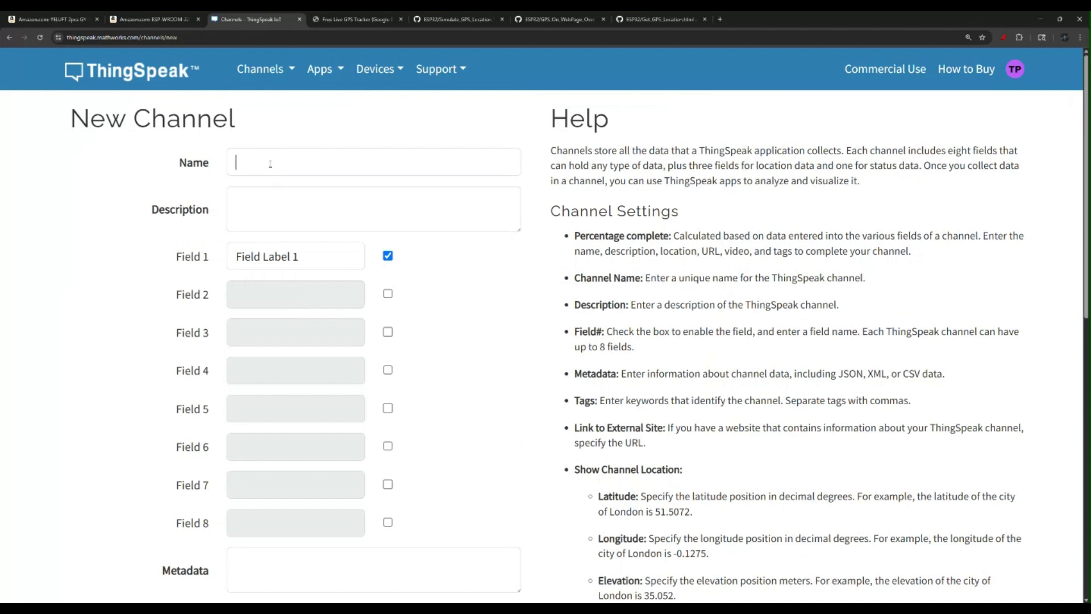
left_click(270, 163)
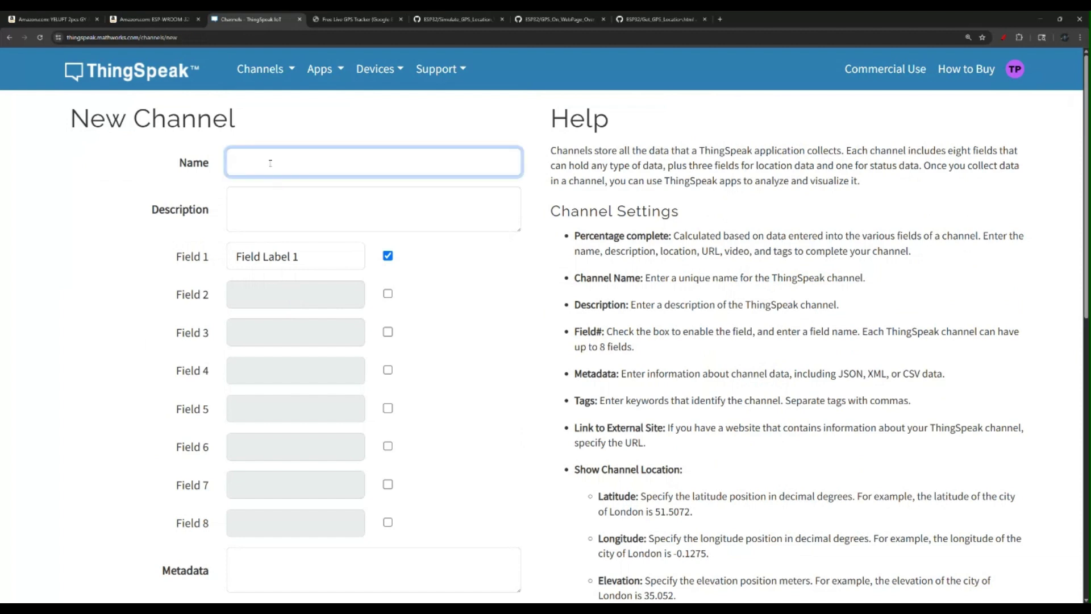
Enable Field 2 alongside Field 1 and switch on Show Channel Location.
left_click(388, 294)
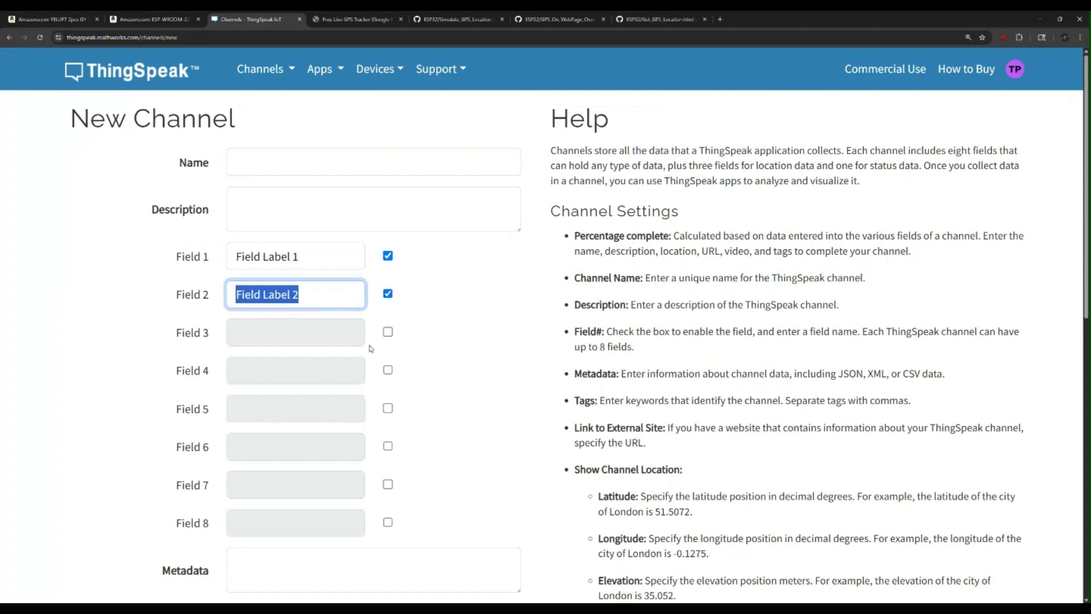
double_click(263, 257)
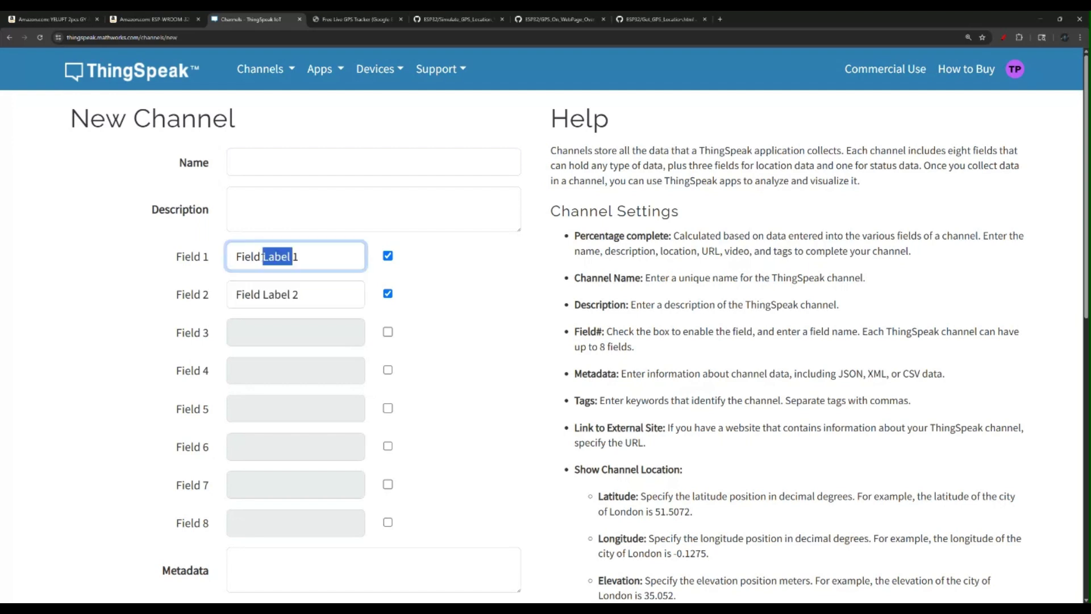
double_click(271, 294)
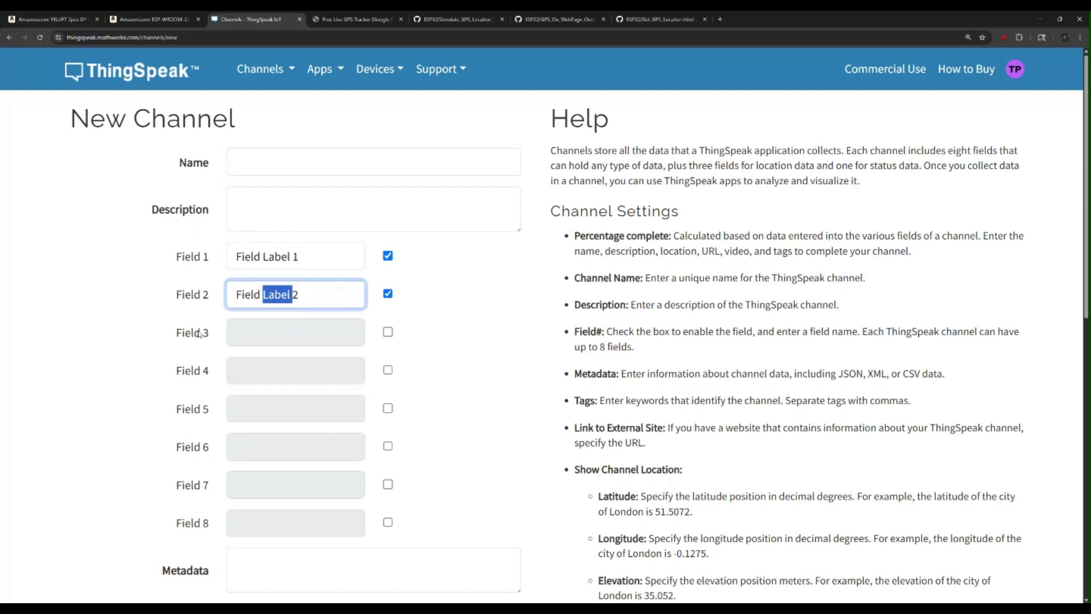
scroll(136, 305, "down", 7)
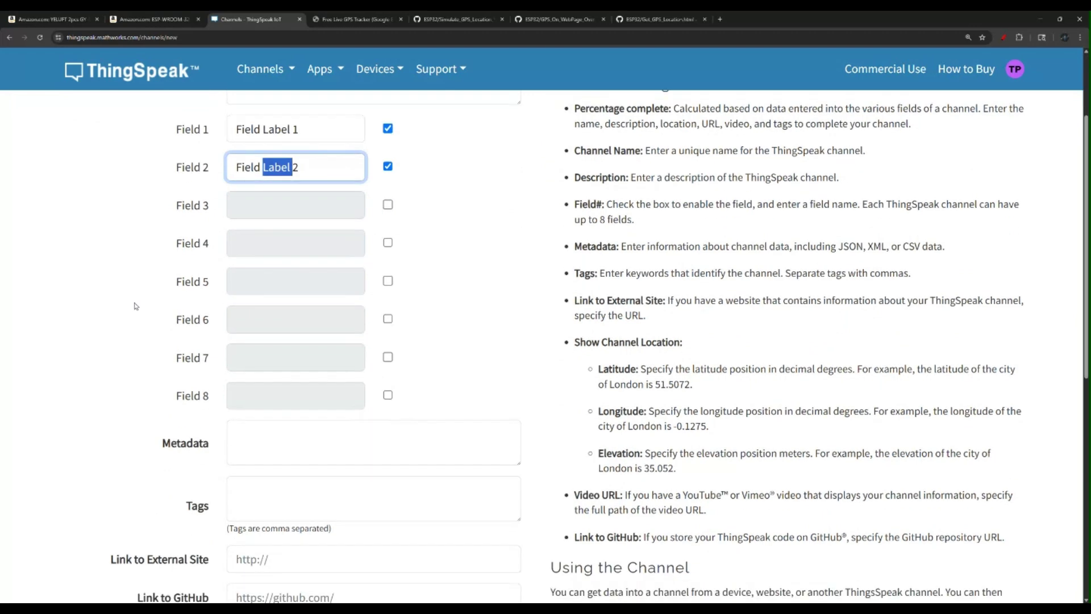
scroll(137, 306, "down", 1)
left_click(232, 369)
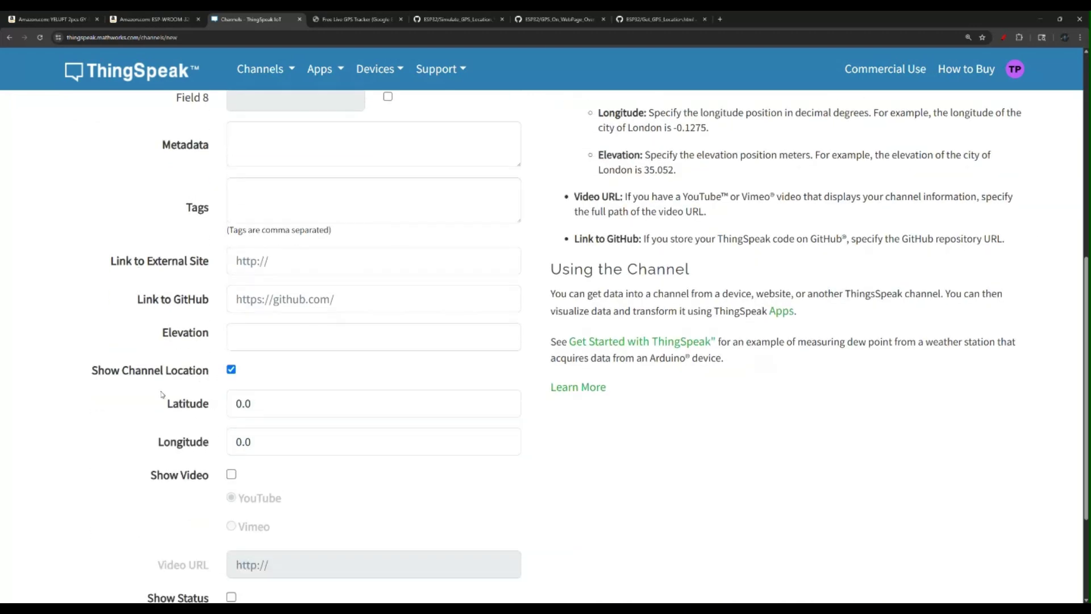
scroll(162, 394, "down", 3)
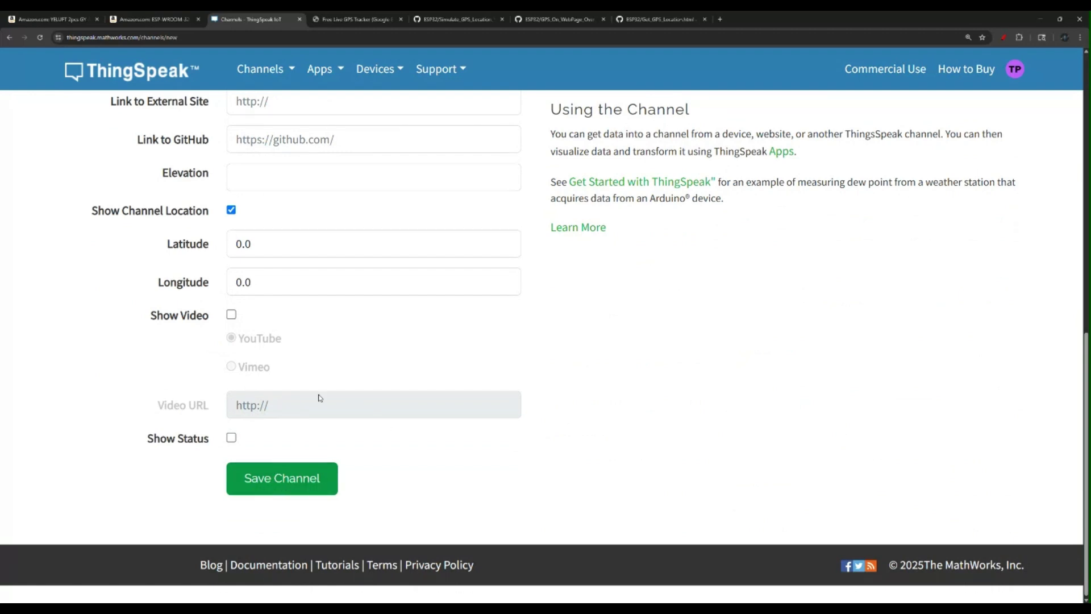
scroll(320, 398, "up", 10)
Reopen the ESP GPS Location channel from My Channels and view its Sharing settings.
left_click(273, 70)
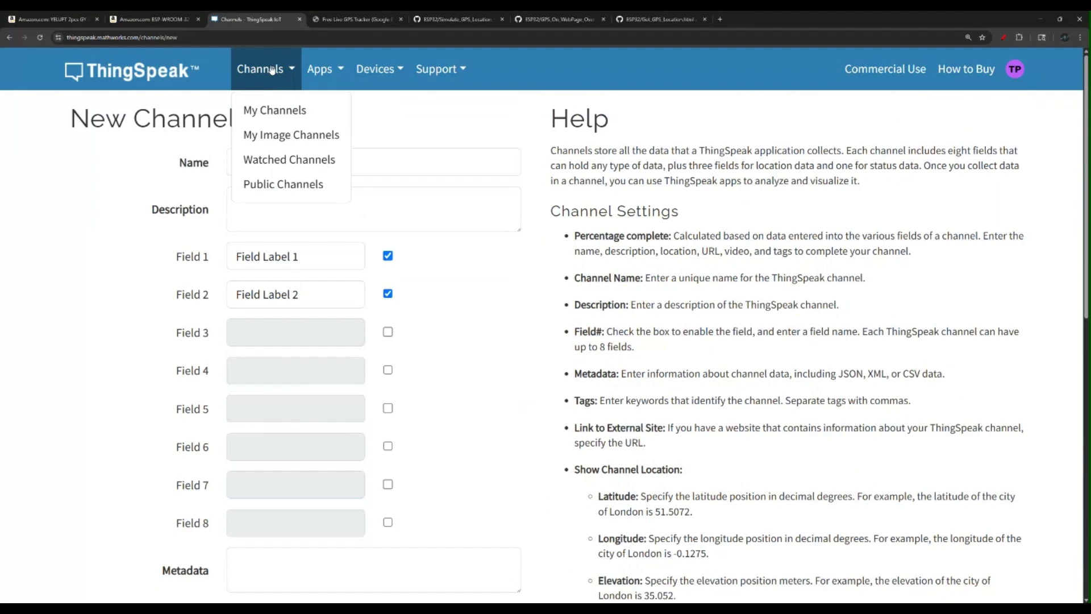
left_click(275, 121)
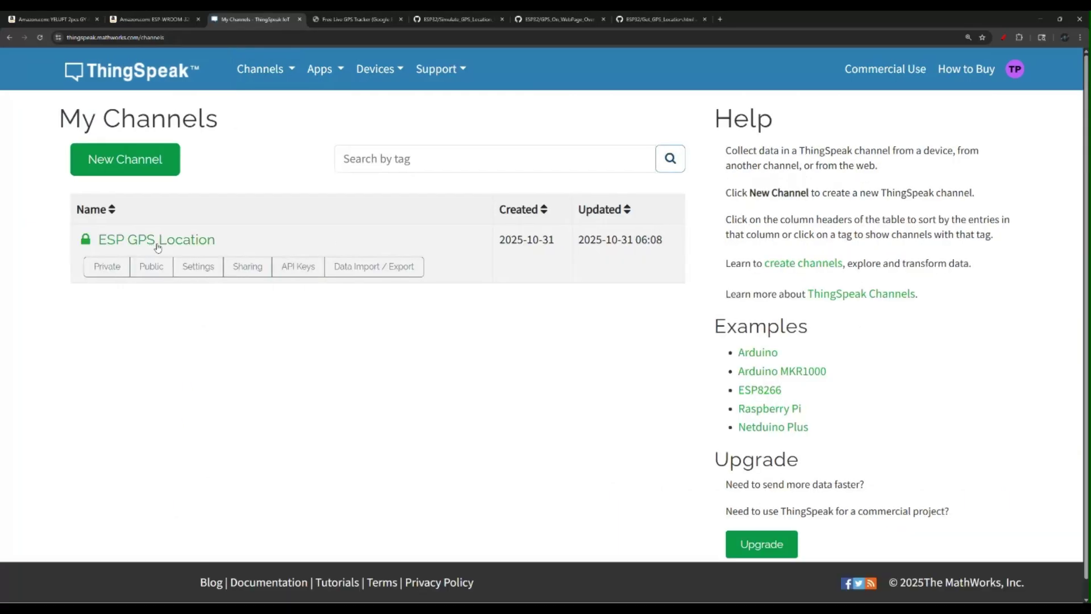
left_click(161, 239)
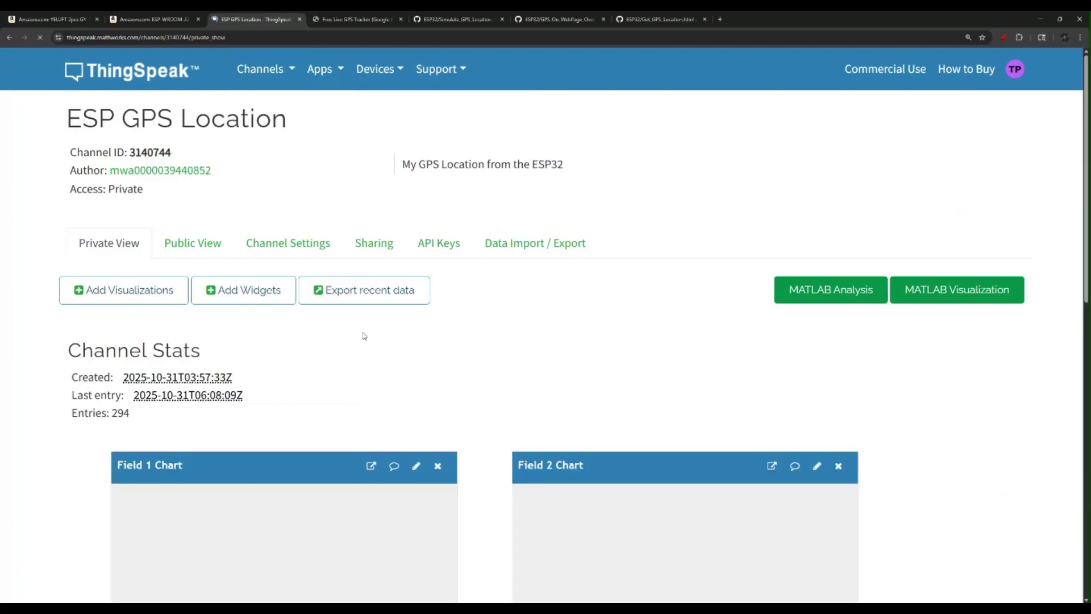
scroll(335, 328, "down", 1)
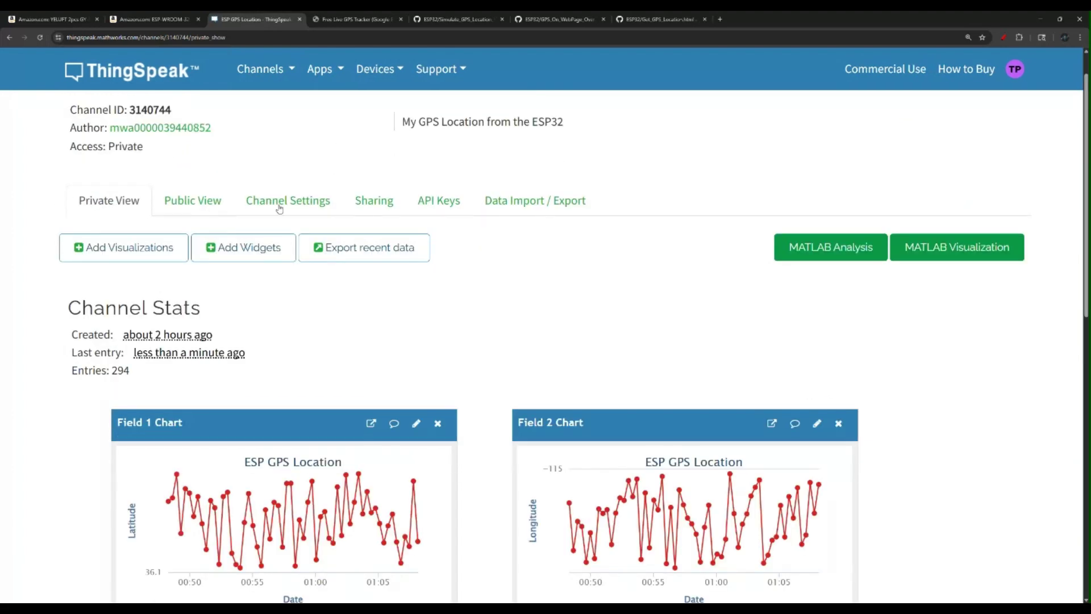
left_click(376, 206)
Set sharing to 'Share channel view only with the following users'.
scroll(324, 288, "down", 1)
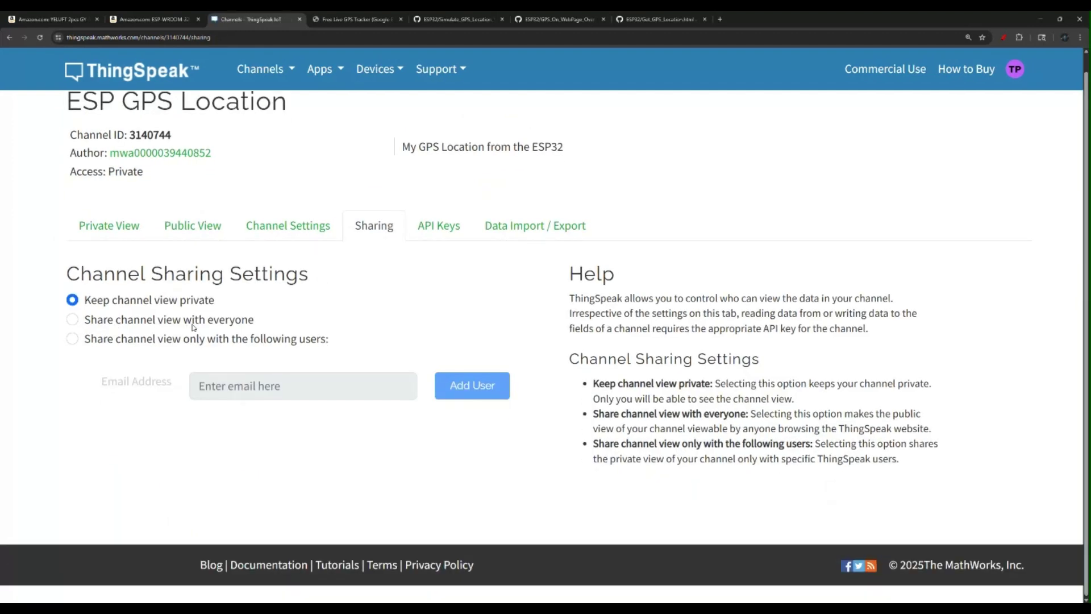
left_click(72, 339)
left_click(301, 391)
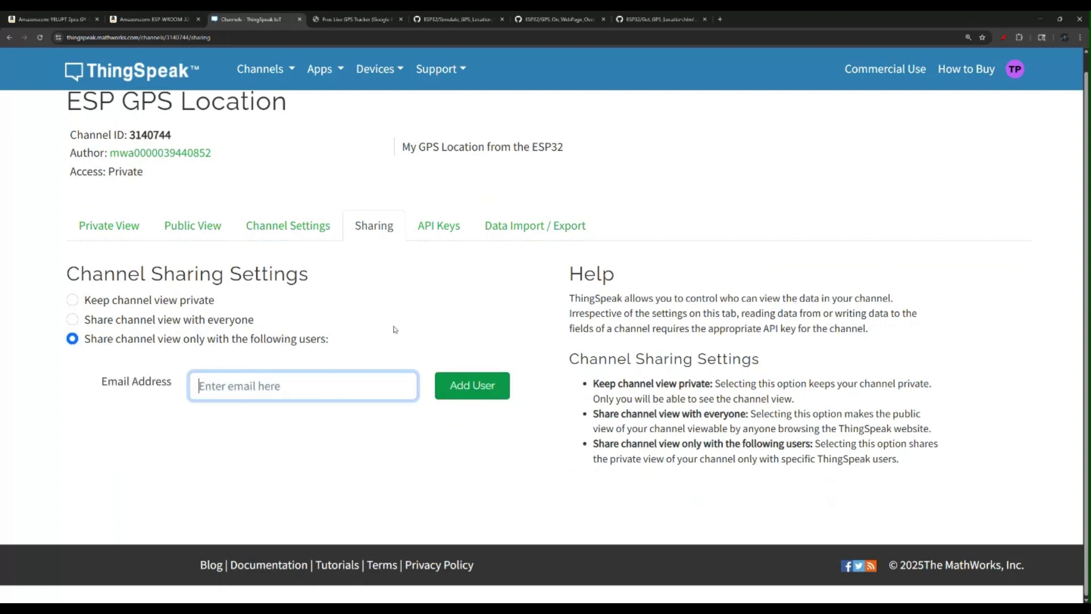
Browse the Data Import / Export, Sharing, Channel Settings and Public View tabs.
left_click(522, 232)
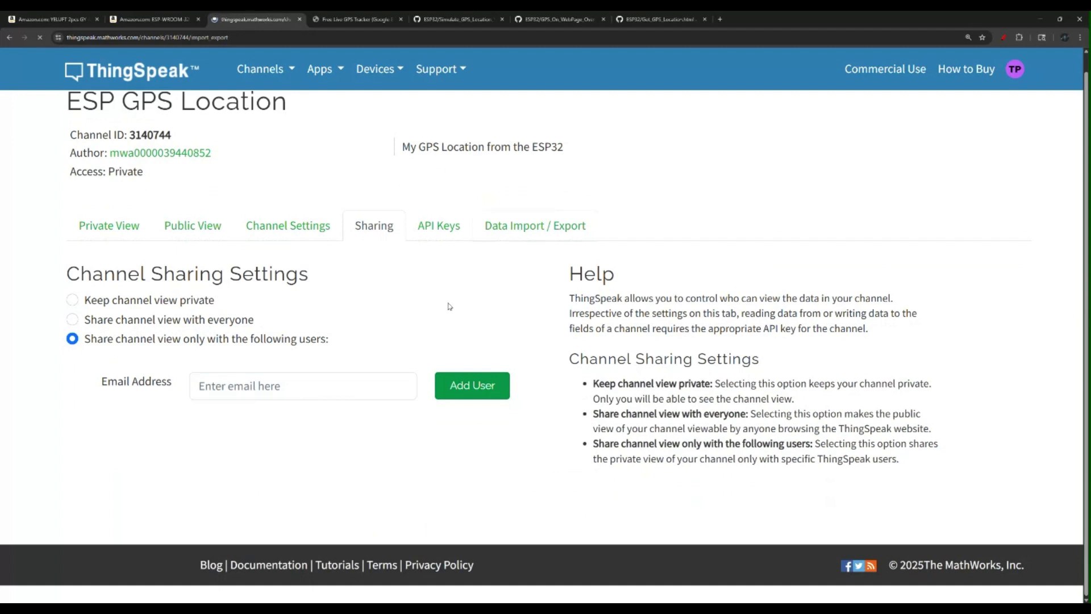
scroll(455, 307, "down", 1)
scroll(449, 307, "down", 1)
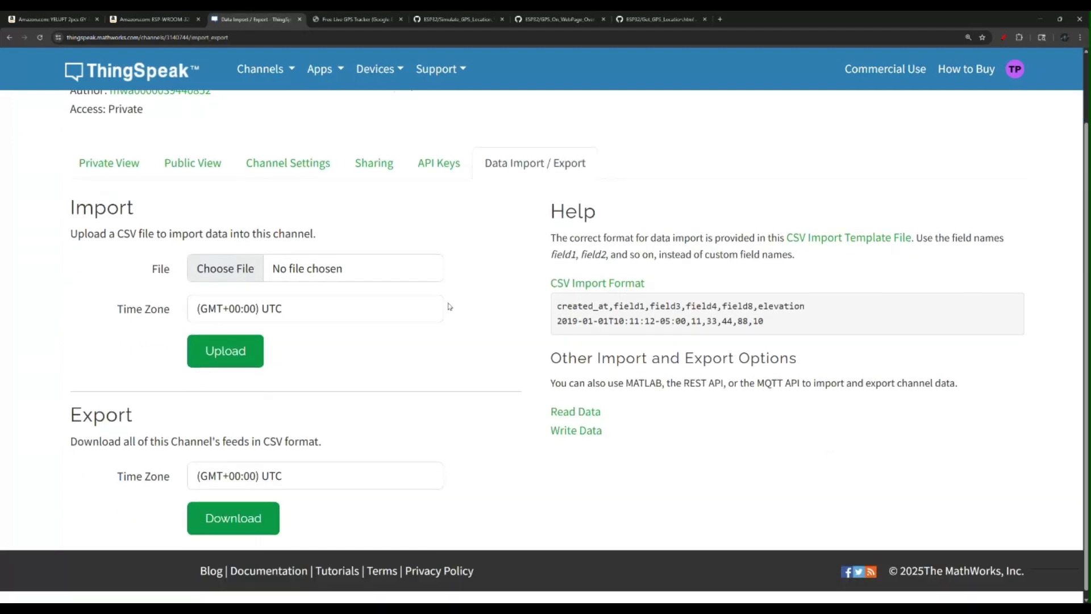
scroll(449, 307, "up", 2)
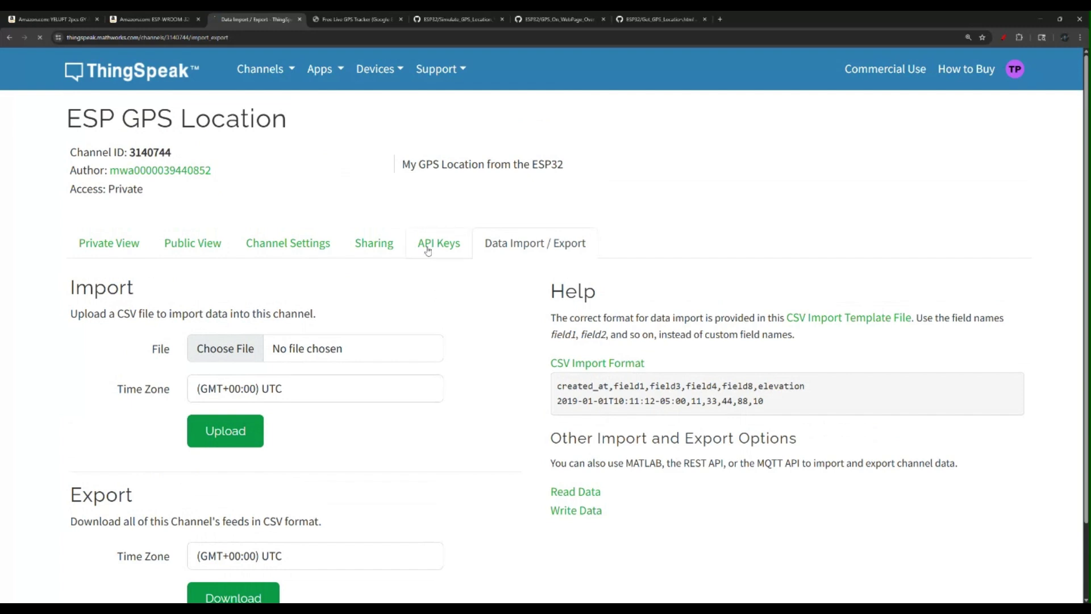
left_click(375, 248)
left_click(284, 250)
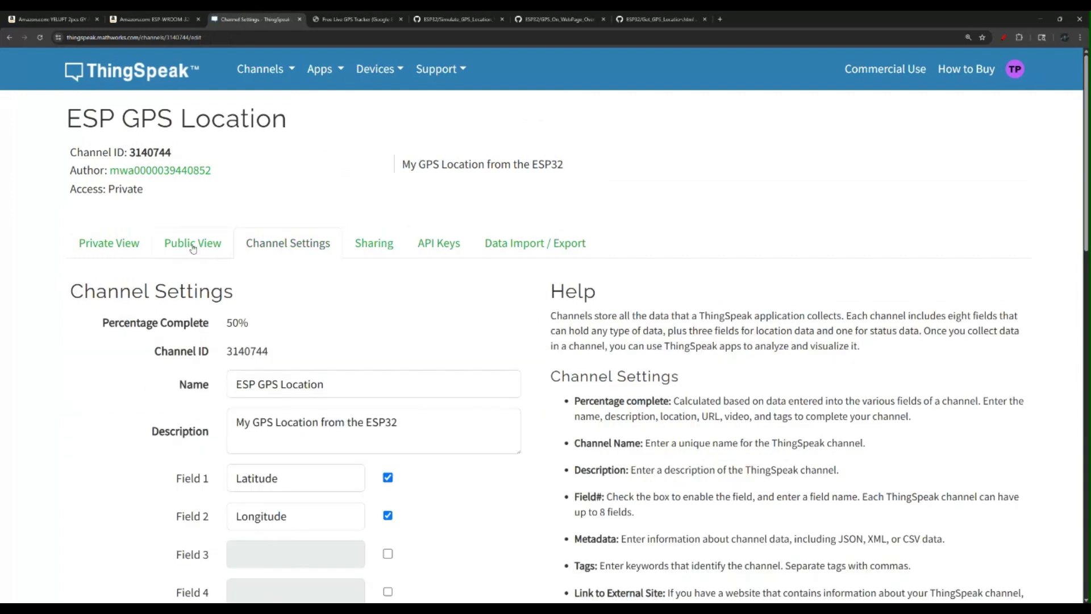
left_click(192, 248)
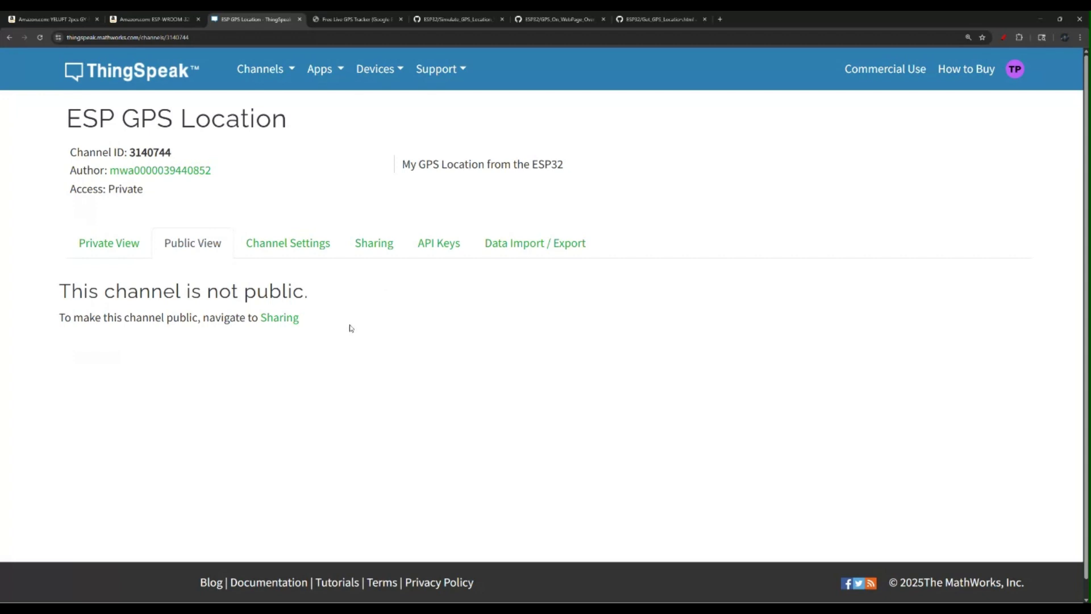
In Private View, scroll to the Latitude/Longitude charts and Las Vegas location map, then back up.
left_click(127, 248)
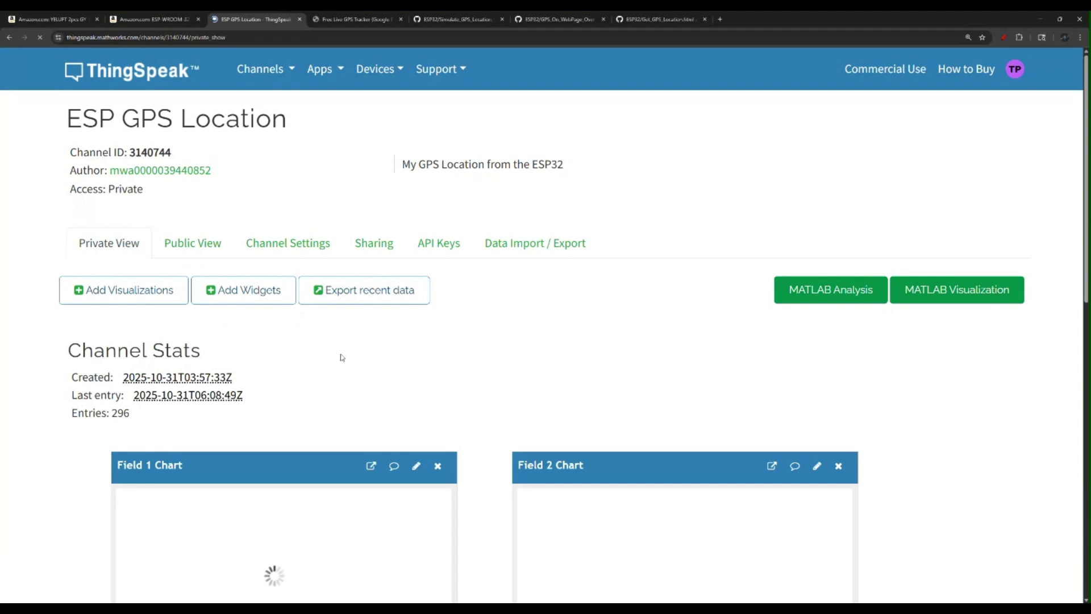
scroll(341, 358, "down", 4)
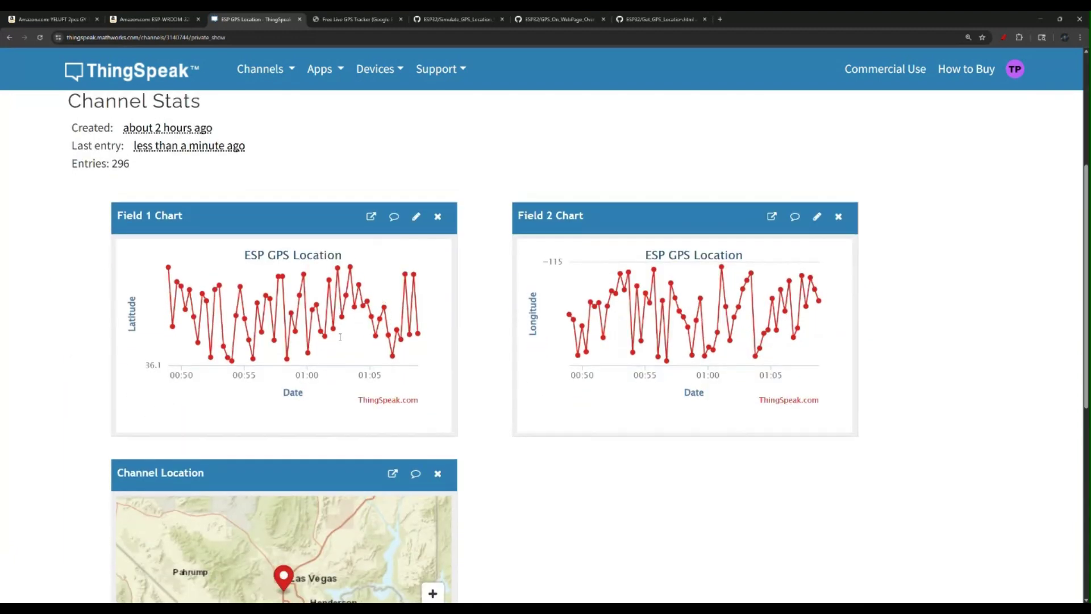
scroll(340, 337, "up", 3)
scroll(129, 195, "down", 1)
scroll(385, 299, "down", 2)
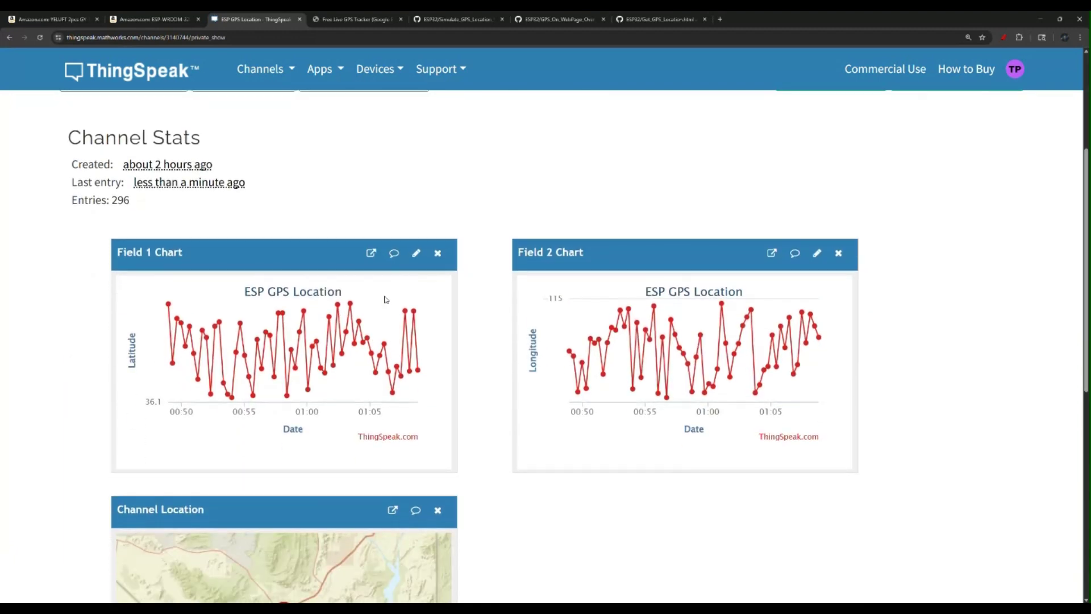
scroll(385, 300, "down", 1)
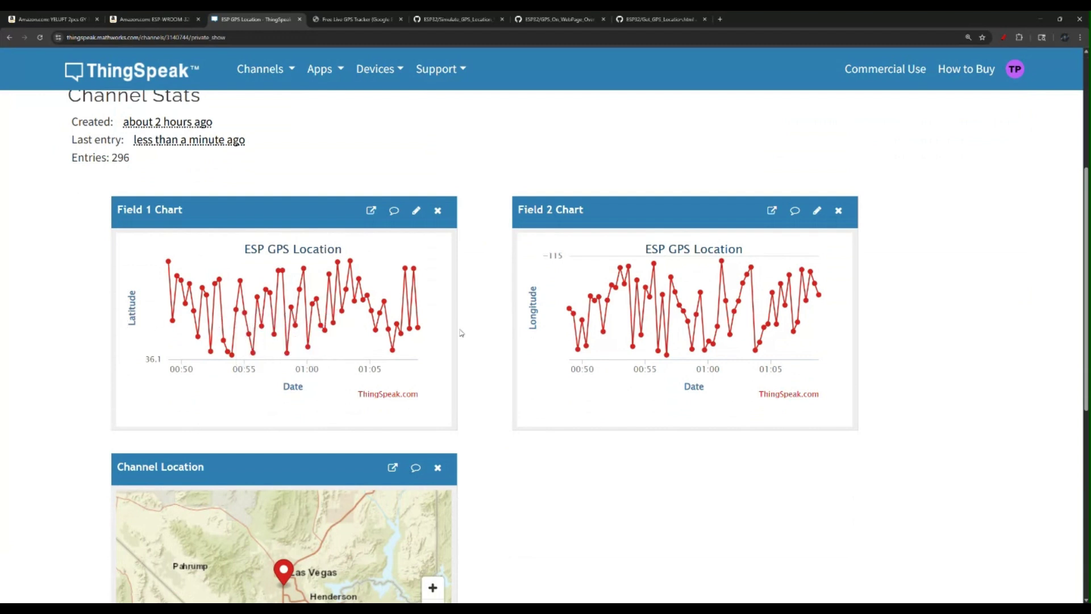
scroll(458, 312, "down", 1)
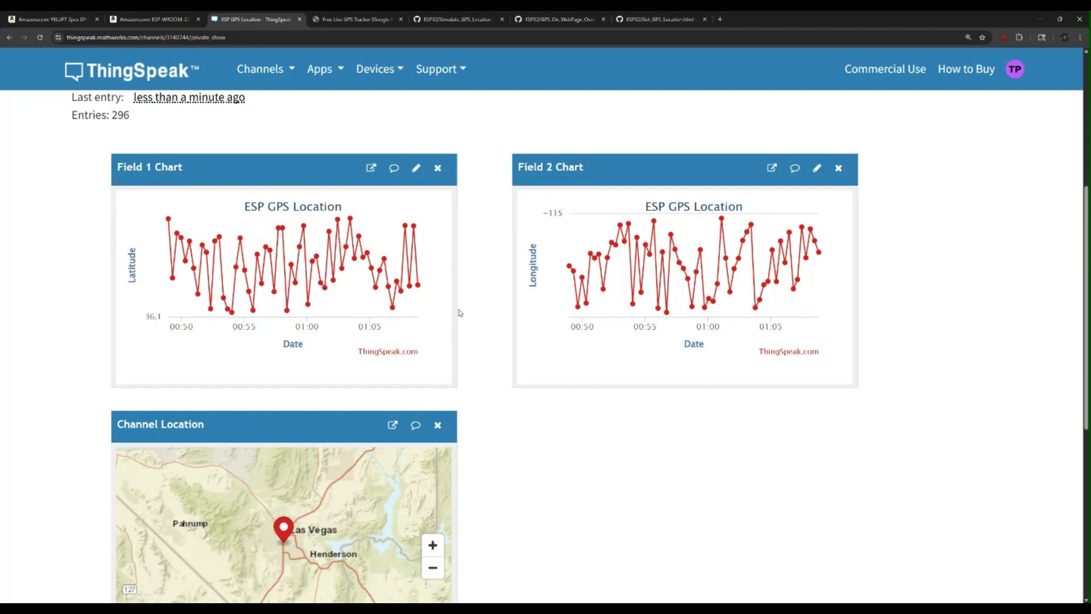
scroll(460, 311, "down", 6)
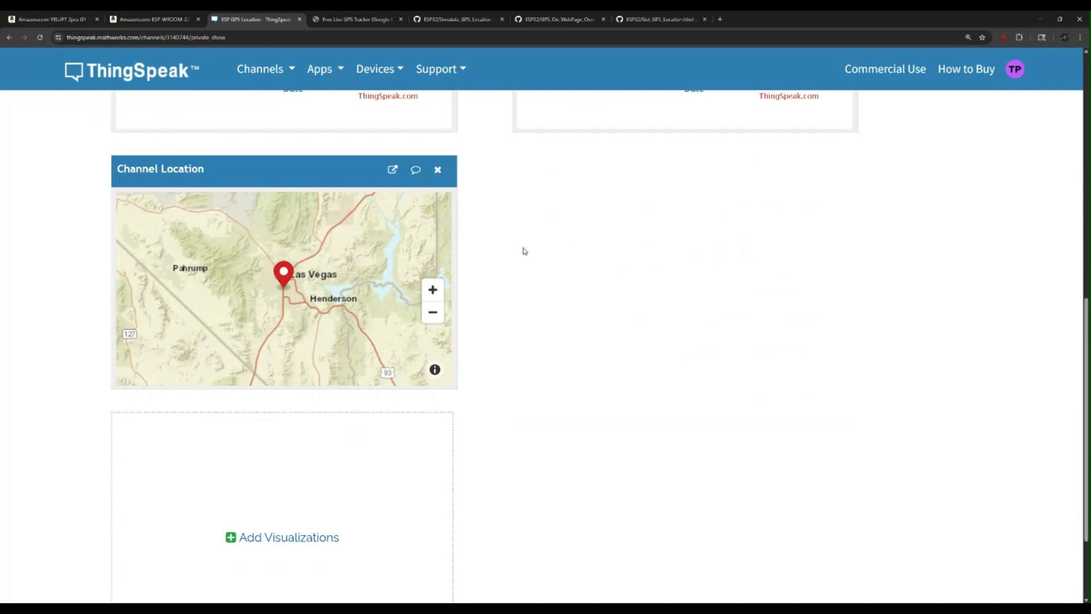
scroll(522, 256, "up", 10)
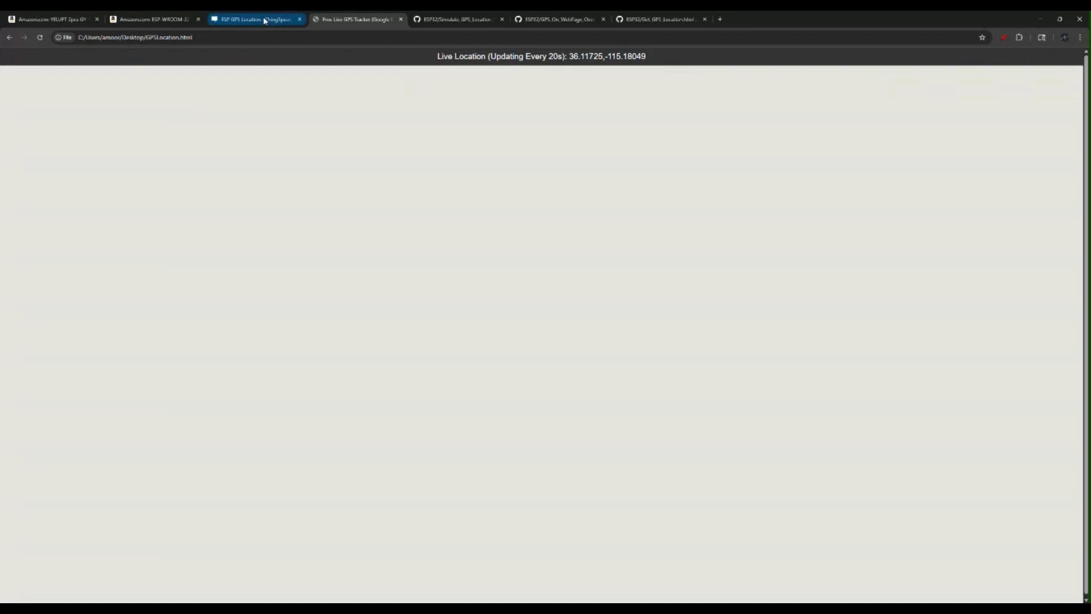
left_click(261, 17)
scroll(333, 436, "down", 3)
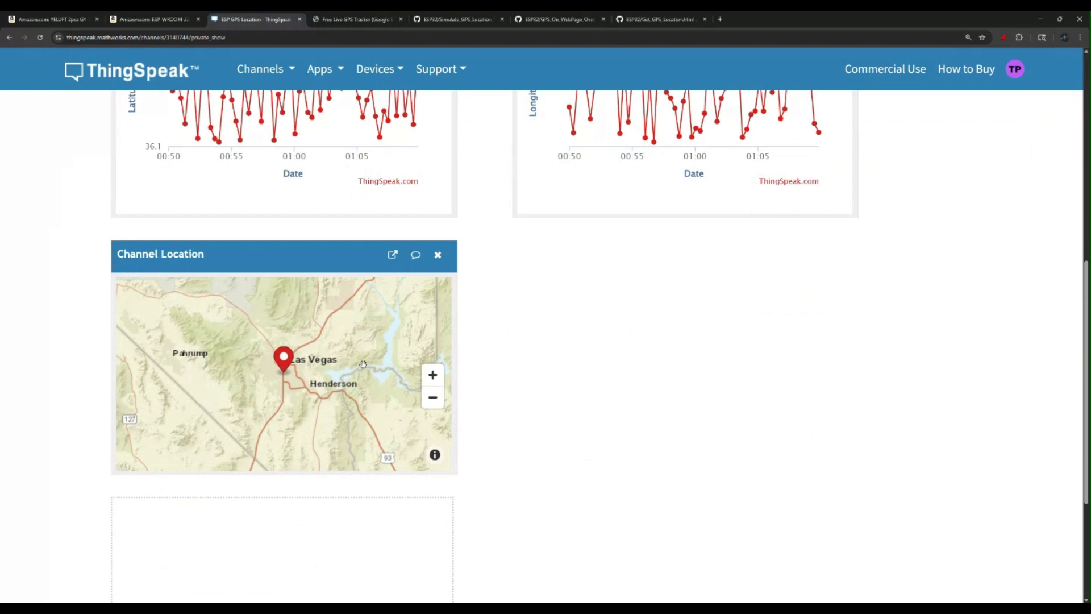
Return to the live GPS tracker page and zoom in as it updates to 36.11569,-115.17282.
left_click(353, 19)
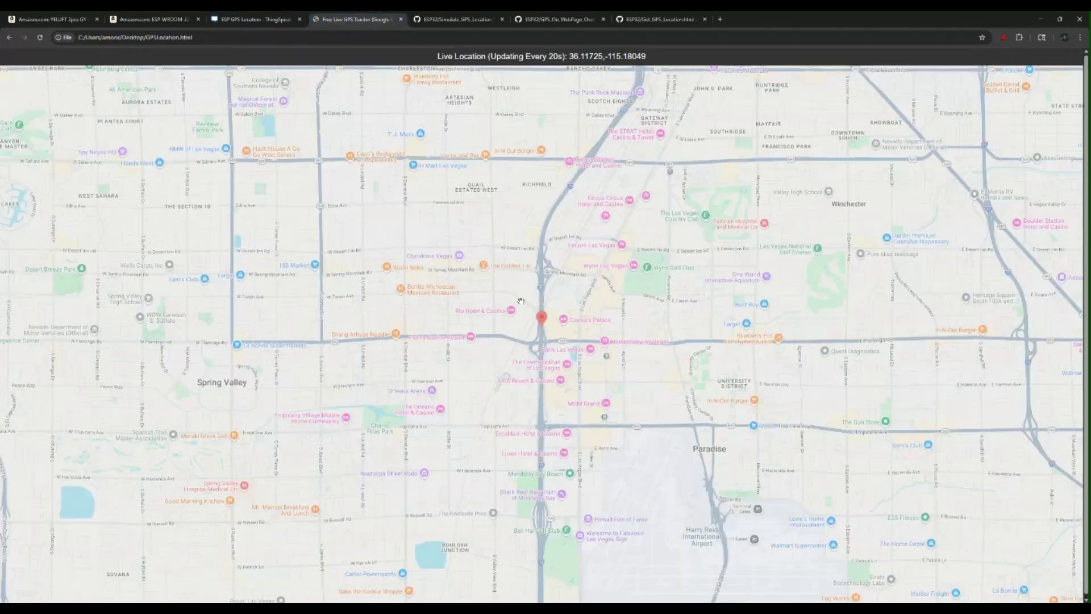
scroll(550, 339, "up", 5)
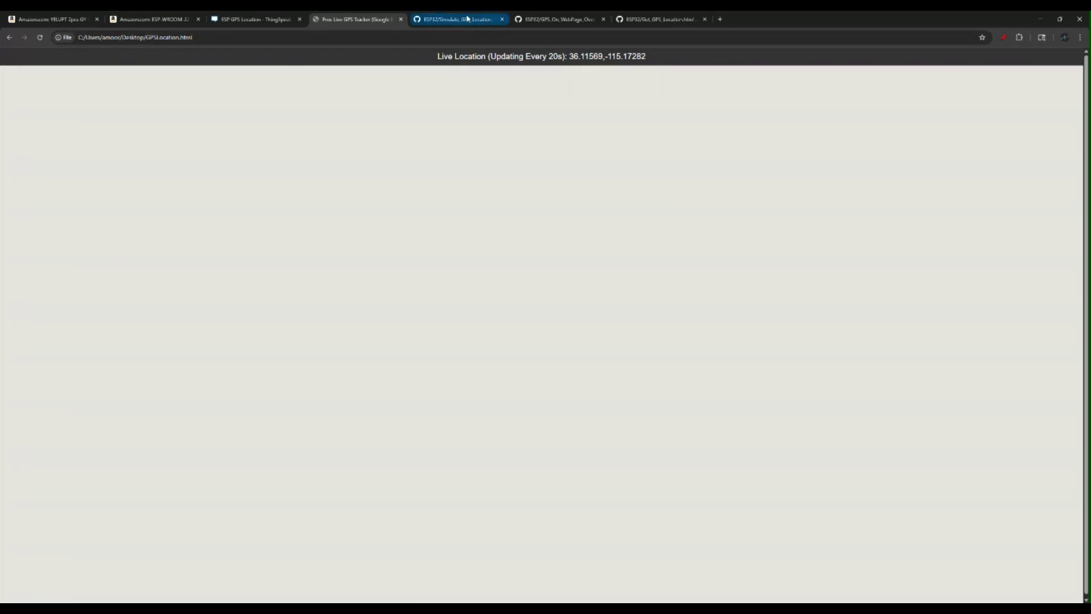
Highlight the Wi-Fi password and write API key placeholders in the GPS simulation sketch.
left_click(467, 19)
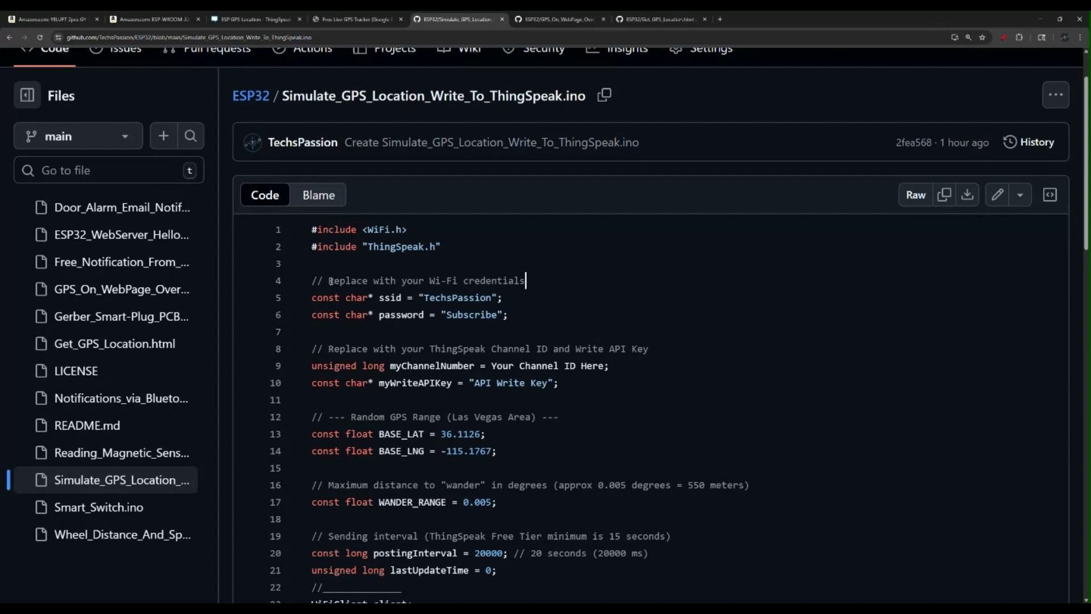
left_click_drag(380, 297, 480, 314)
scroll(477, 332, "down", 1)
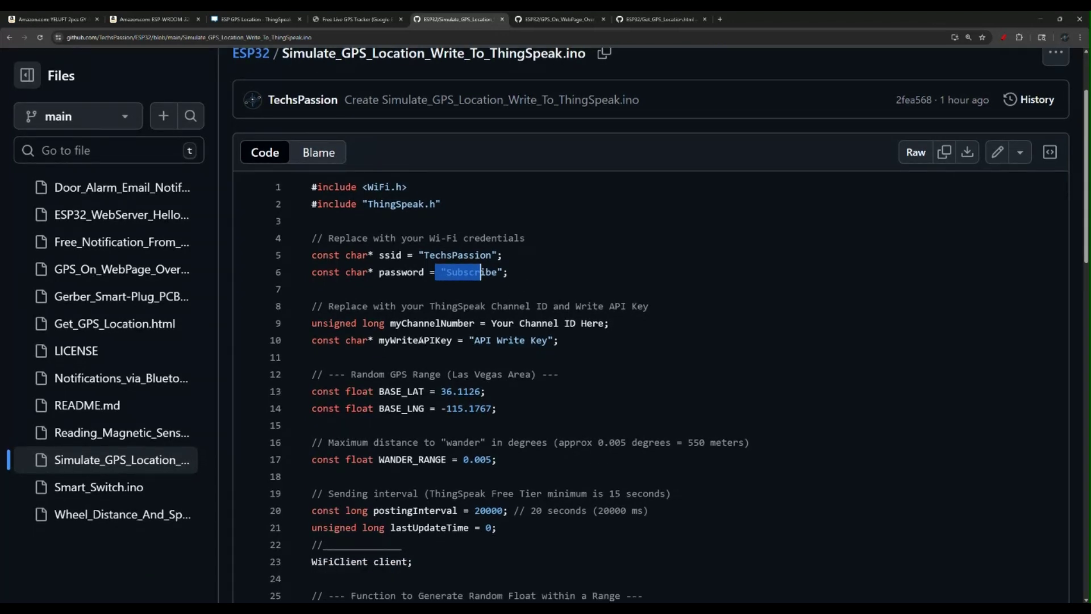
double_click(398, 340)
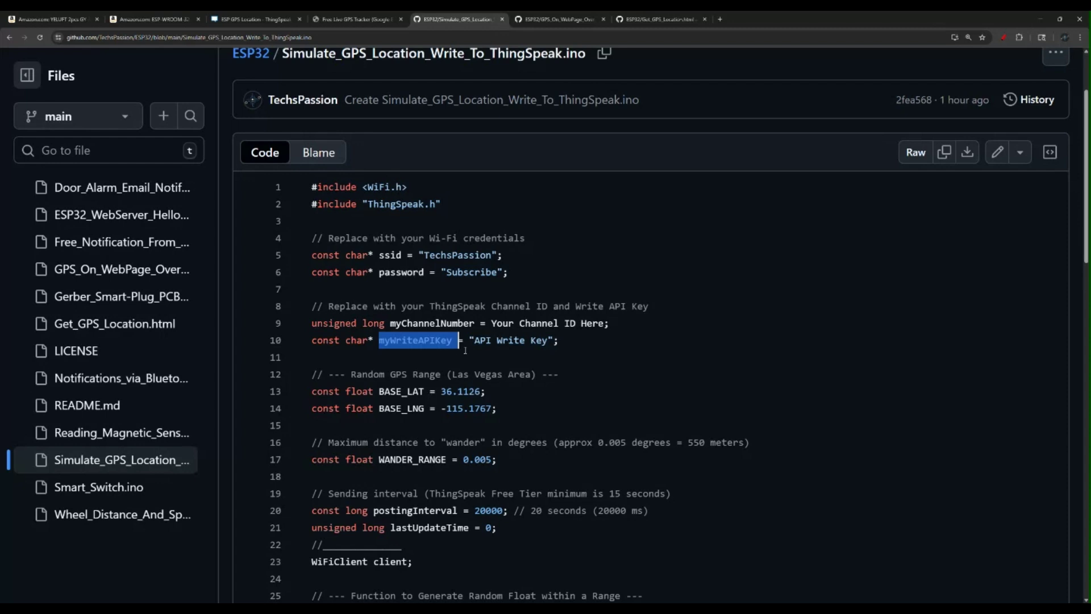
left_click_drag(475, 340, 600, 323)
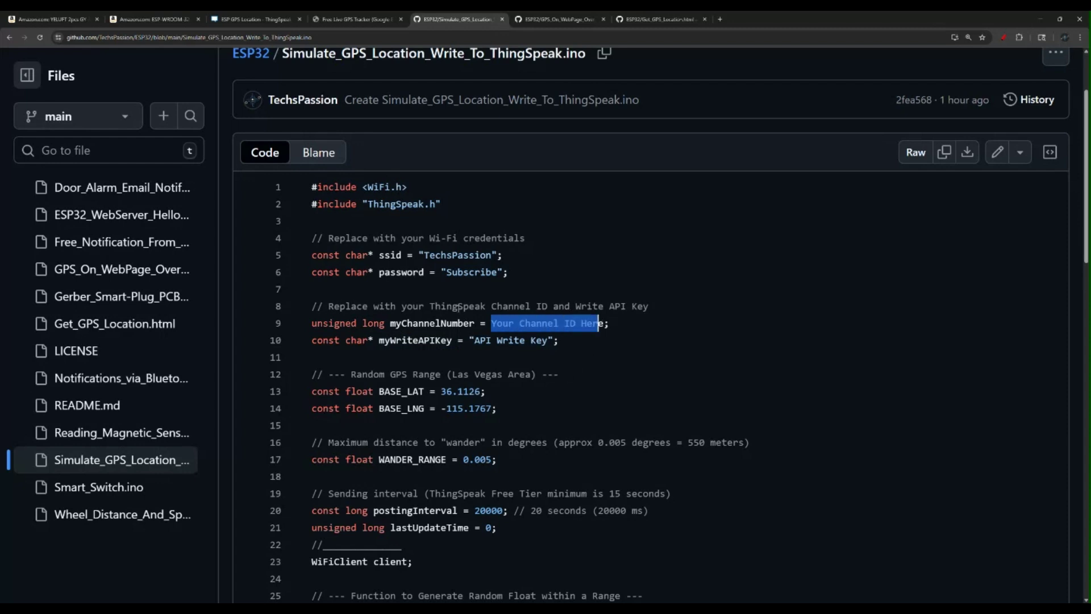
double_click(459, 307)
left_click_drag(490, 340, 554, 340)
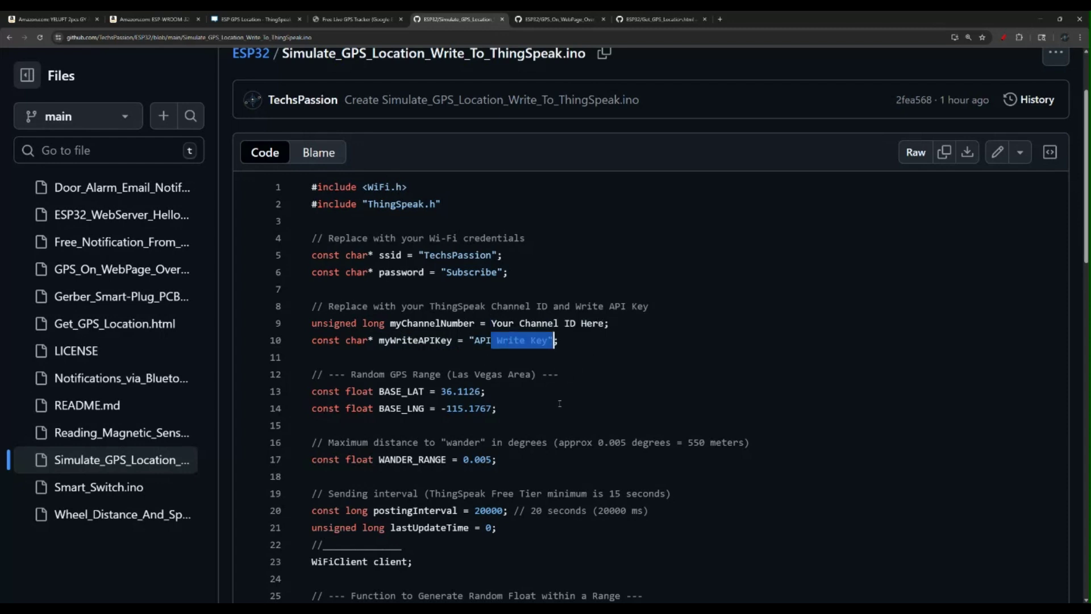
Scroll through the rest of the sketch that posts random Las Vegas coordinates.
scroll(550, 395, "down", 4)
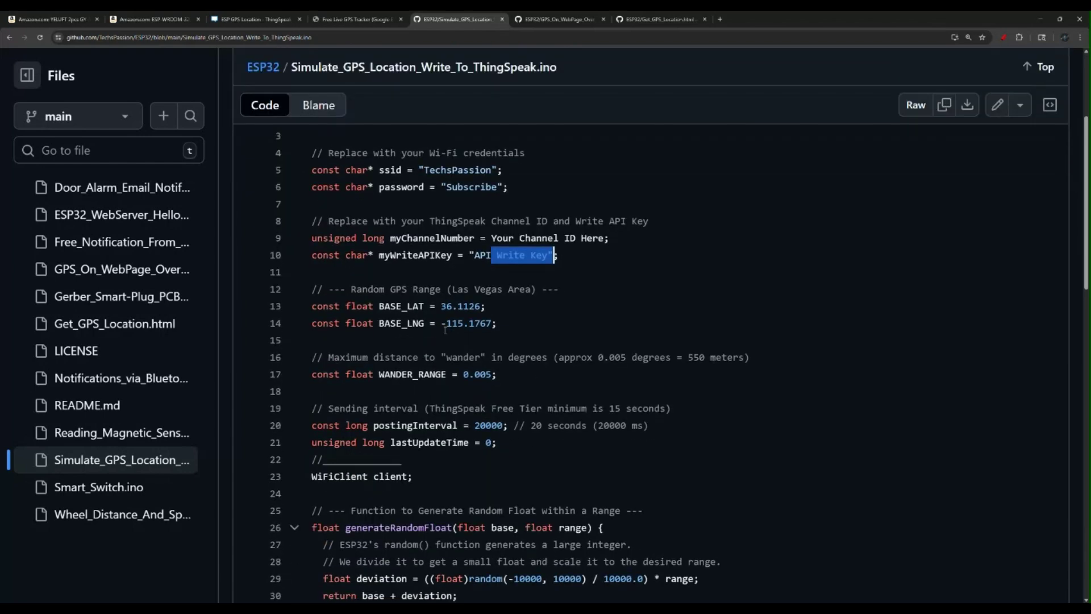
scroll(547, 328, "down", 5)
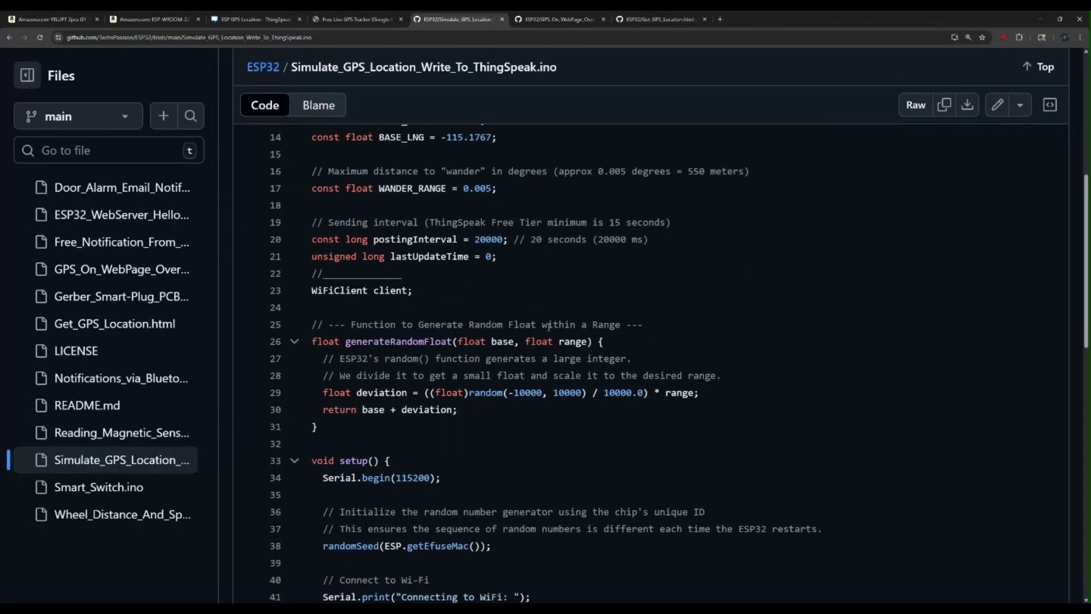
scroll(545, 327, "down", 7)
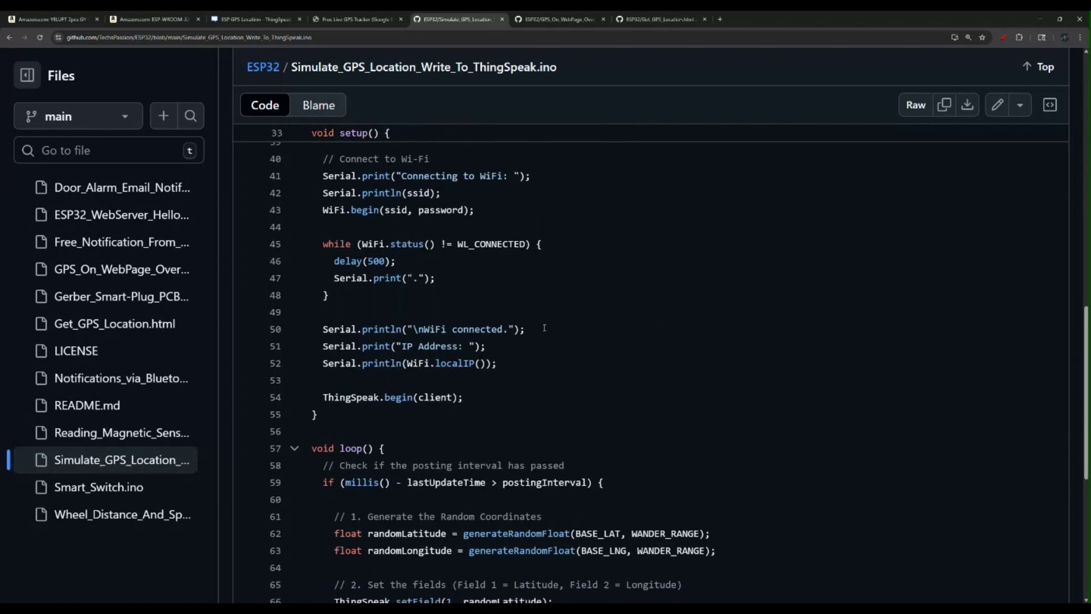
scroll(544, 328, "down", 5)
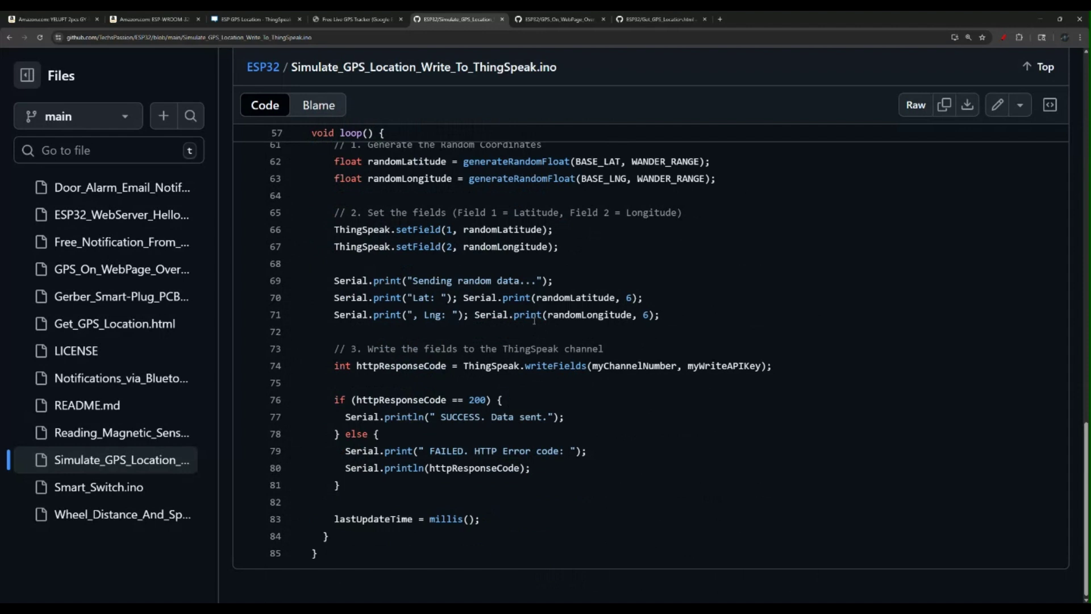
scroll(550, 341, "up", 16)
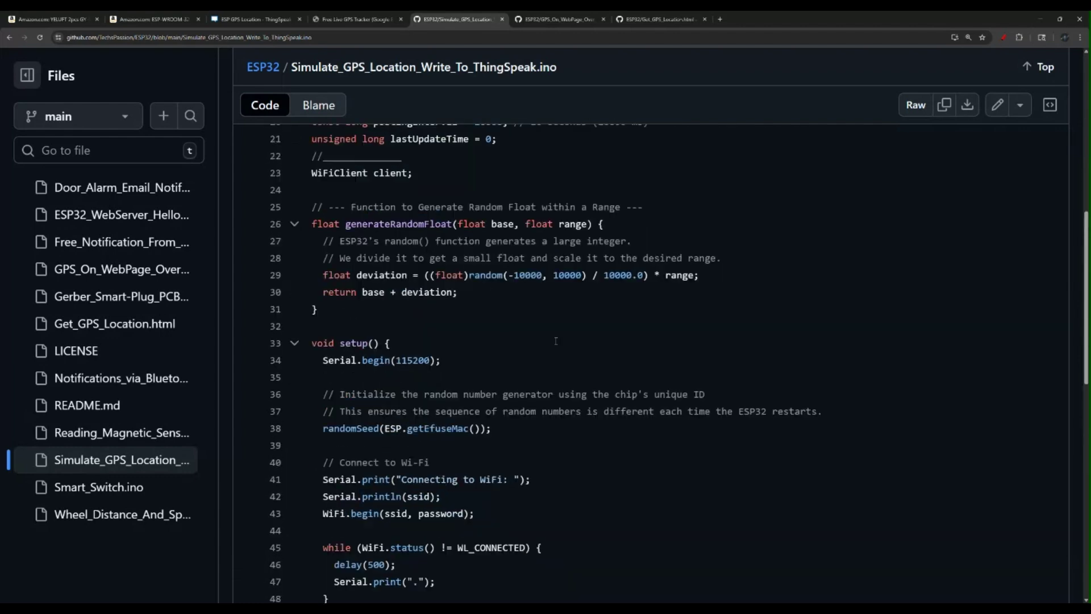
scroll(550, 340, "up", 4)
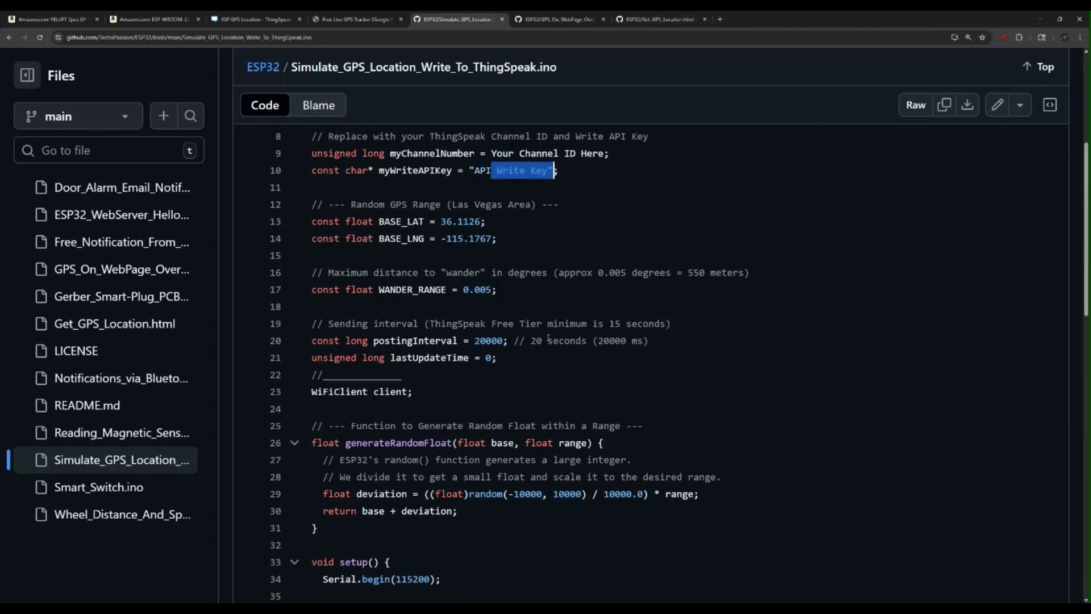
Highlight the ssid and password lines in GPS_On_WebPage_Over_Wifi_ESP32.ino and scroll through setup and loop.
left_click(555, 19)
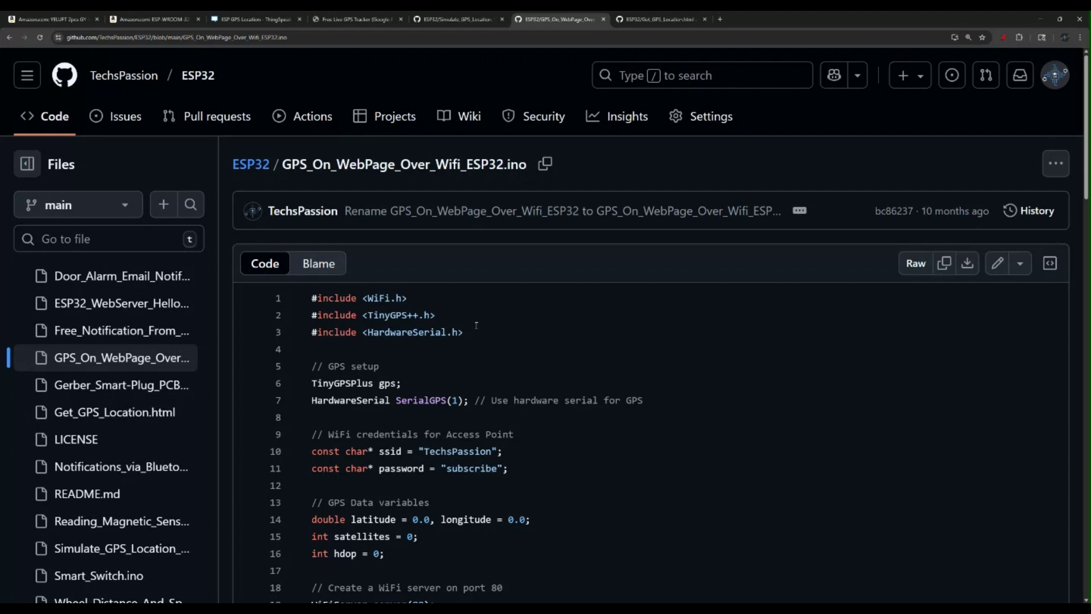
scroll(476, 325, "down", 2)
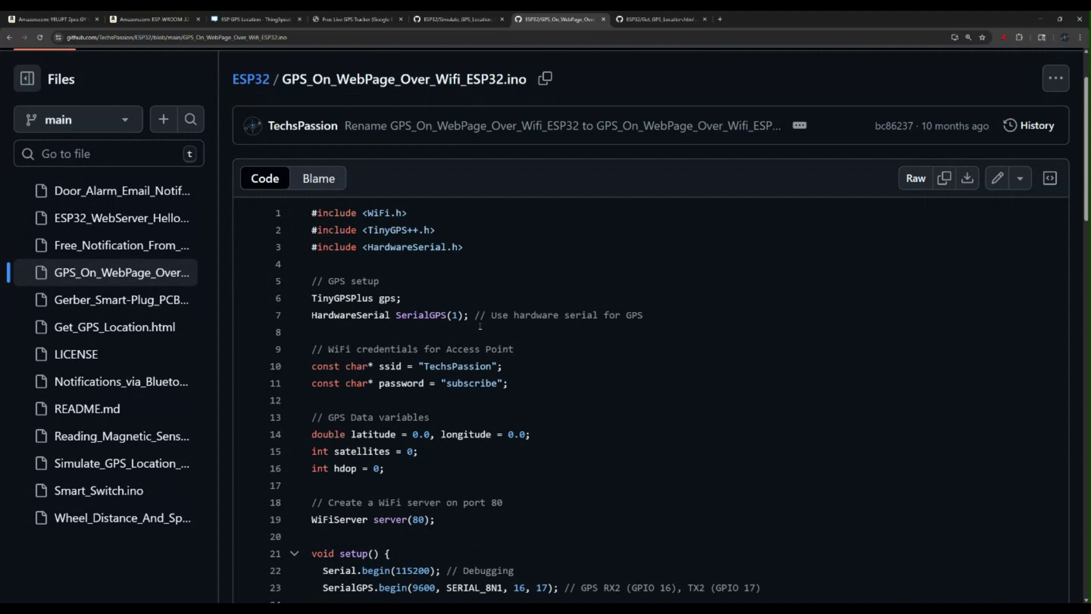
scroll(481, 327, "down", 2)
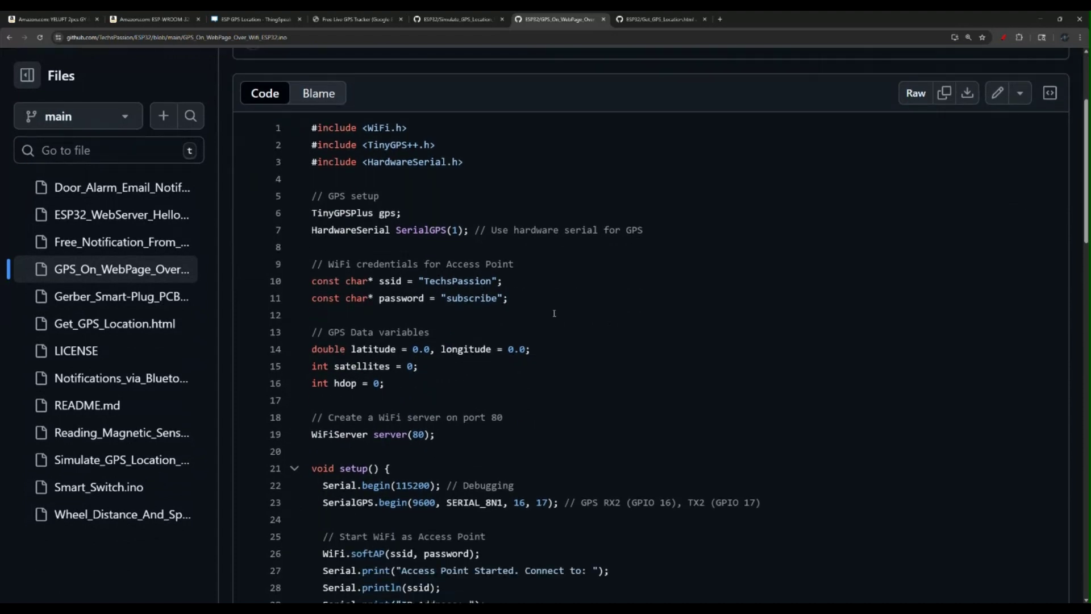
left_click_drag(397, 281, 499, 280)
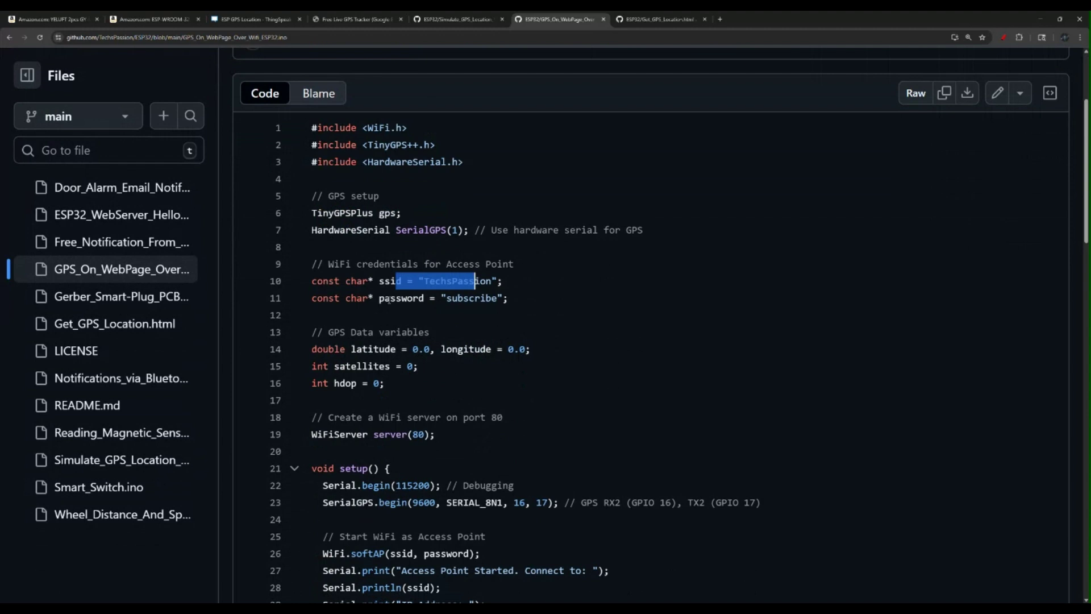
left_click_drag(390, 298, 509, 297)
scroll(529, 344, "down", 3)
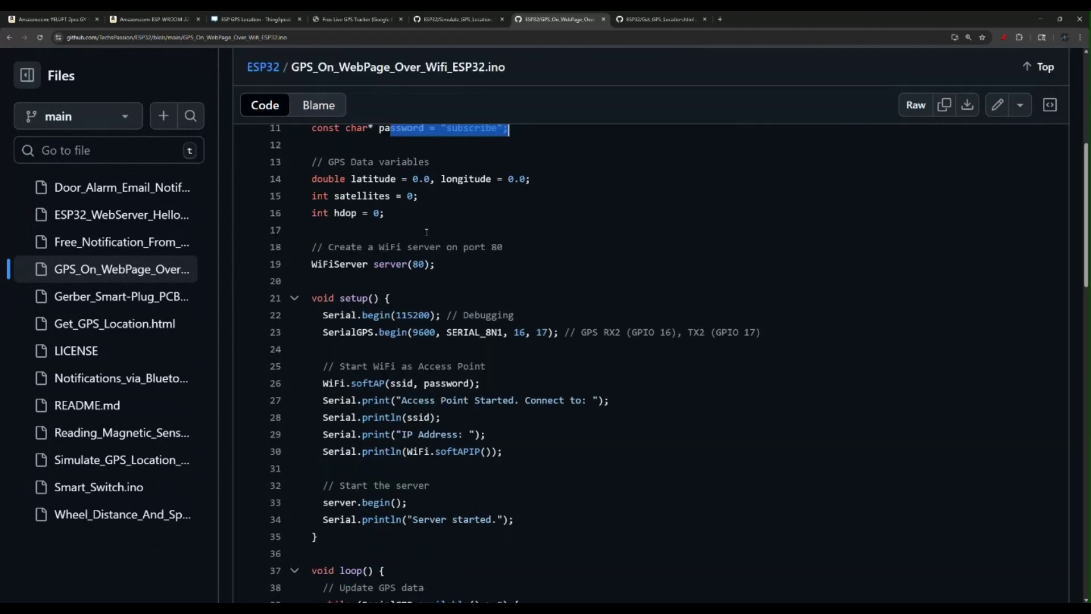
scroll(461, 205, "down", 2)
scroll(625, 386, "down", 2)
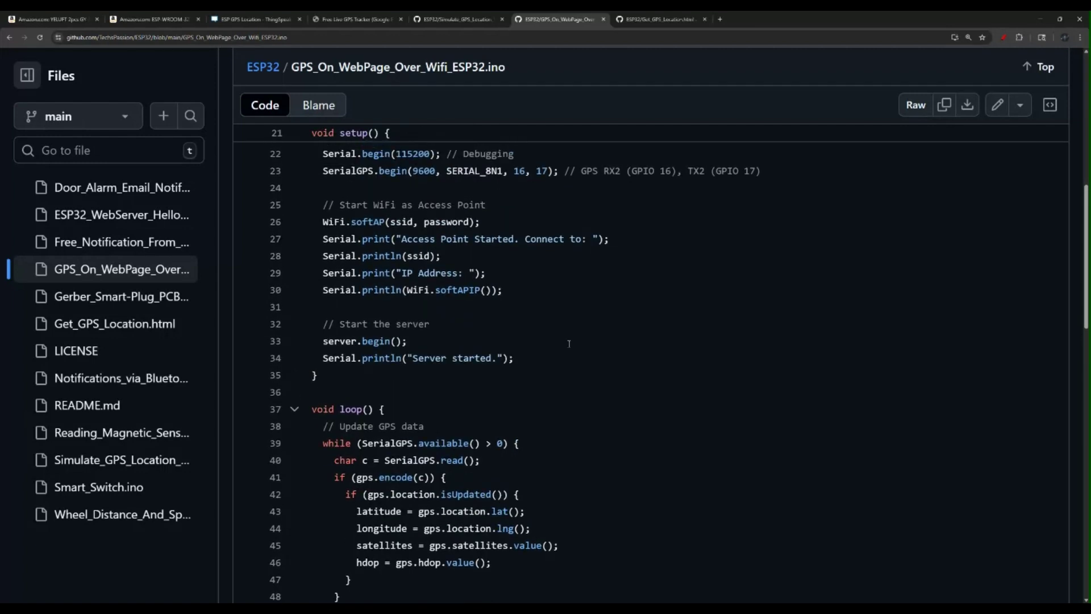
scroll(569, 345, "up", 9)
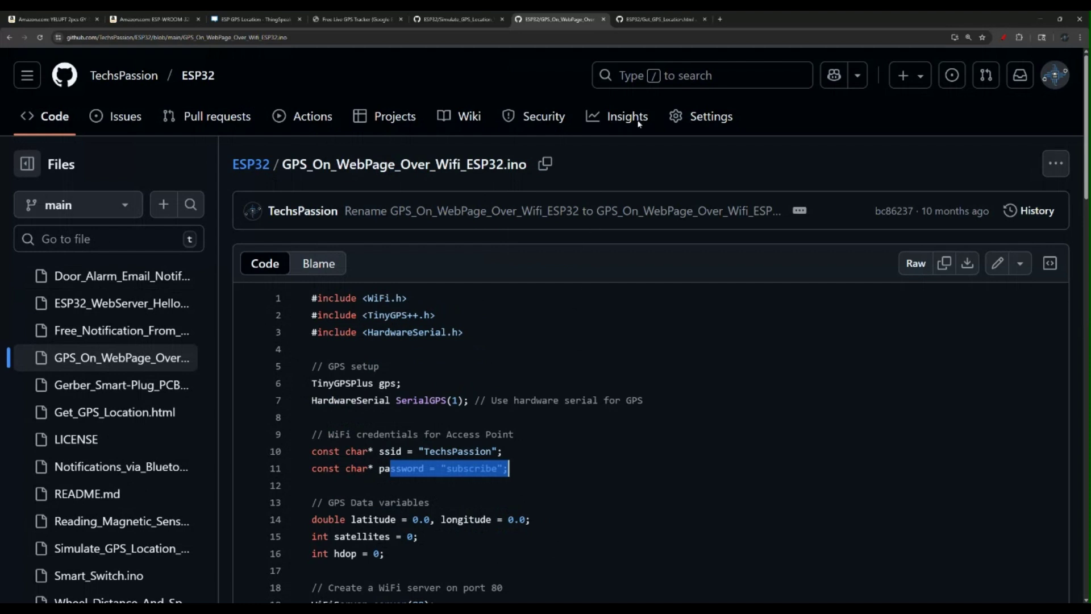
Highlight the CHANNEL_ID and READ_API_KEY placeholders on lines 52–53 of Get_GPS_Location.html.
left_click(651, 20)
scroll(450, 343, "up", 5)
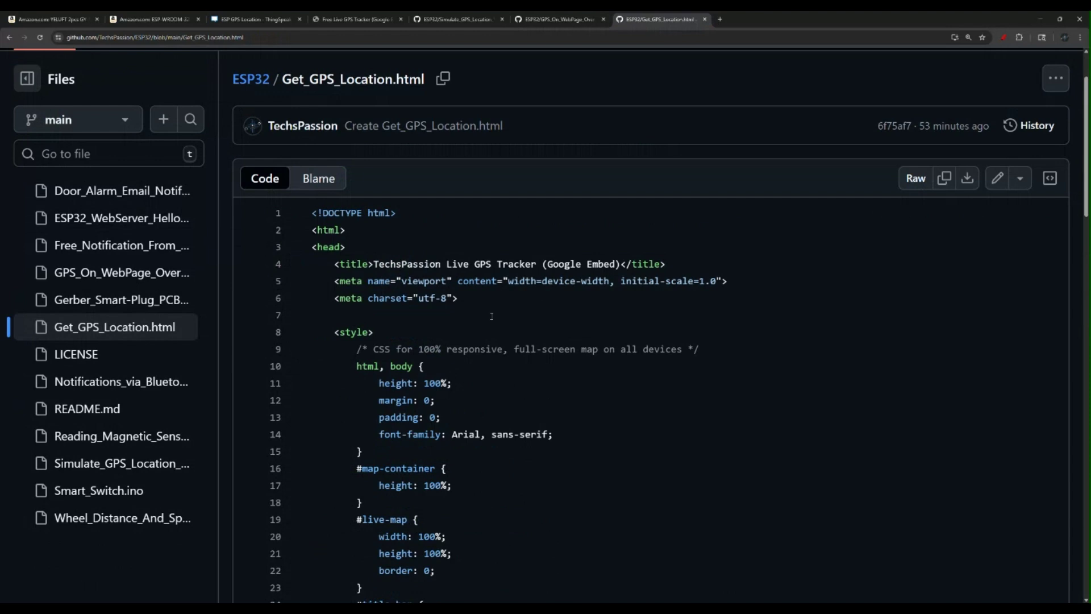
scroll(497, 318, "down", 3)
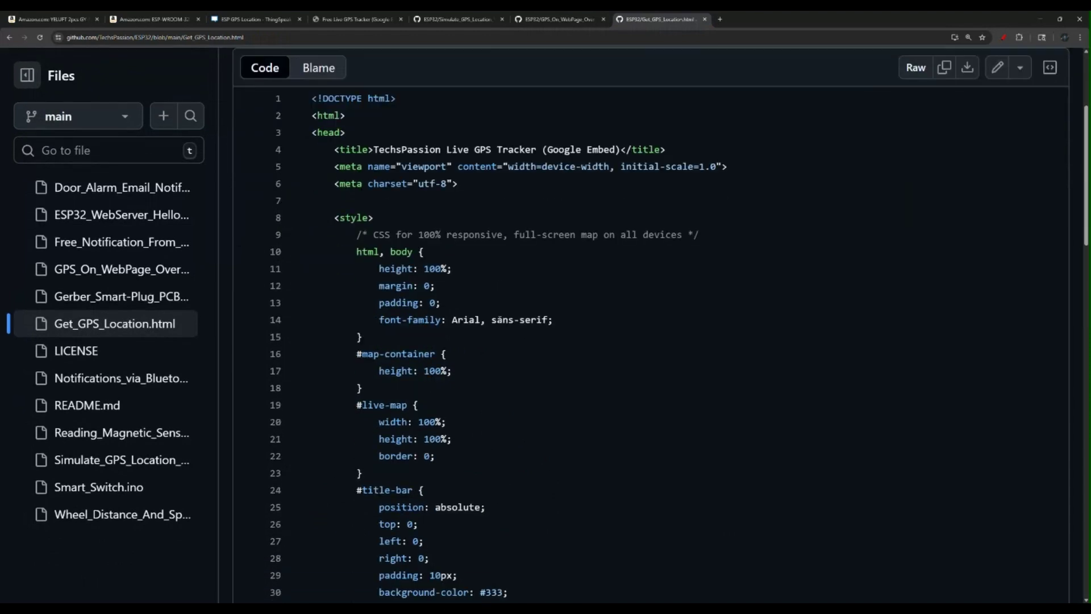
scroll(499, 319, "down", 10)
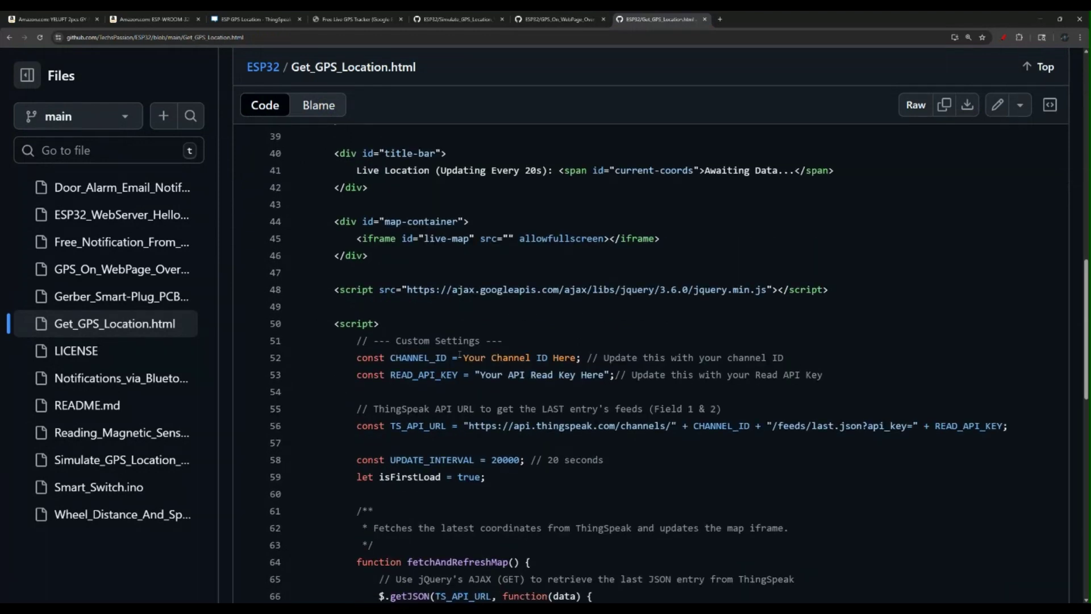
left_click_drag(463, 357, 576, 357)
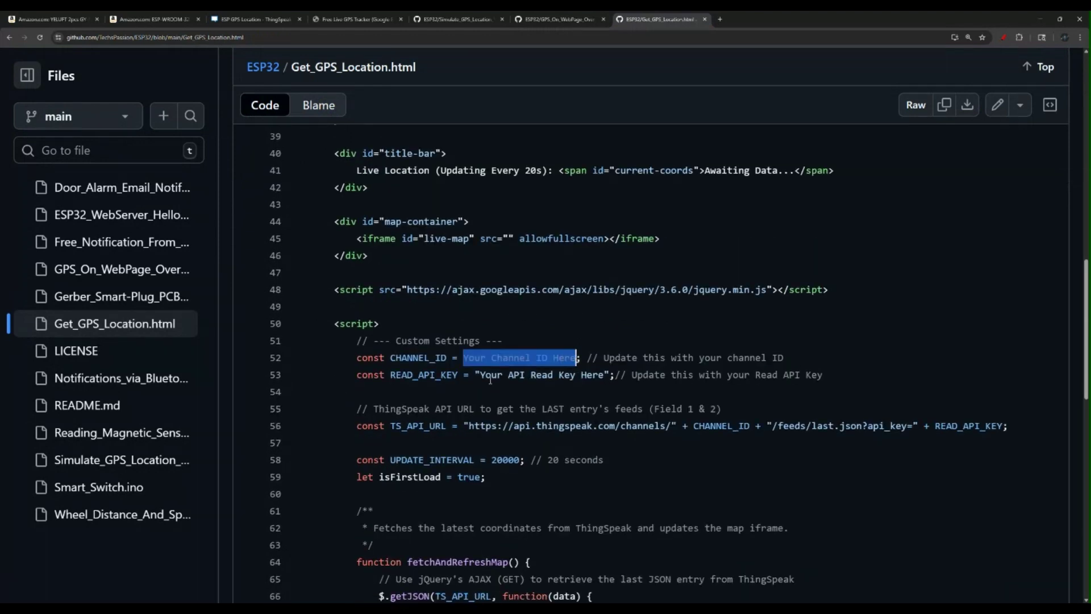
left_click(576, 357)
left_click_drag(480, 374, 604, 378)
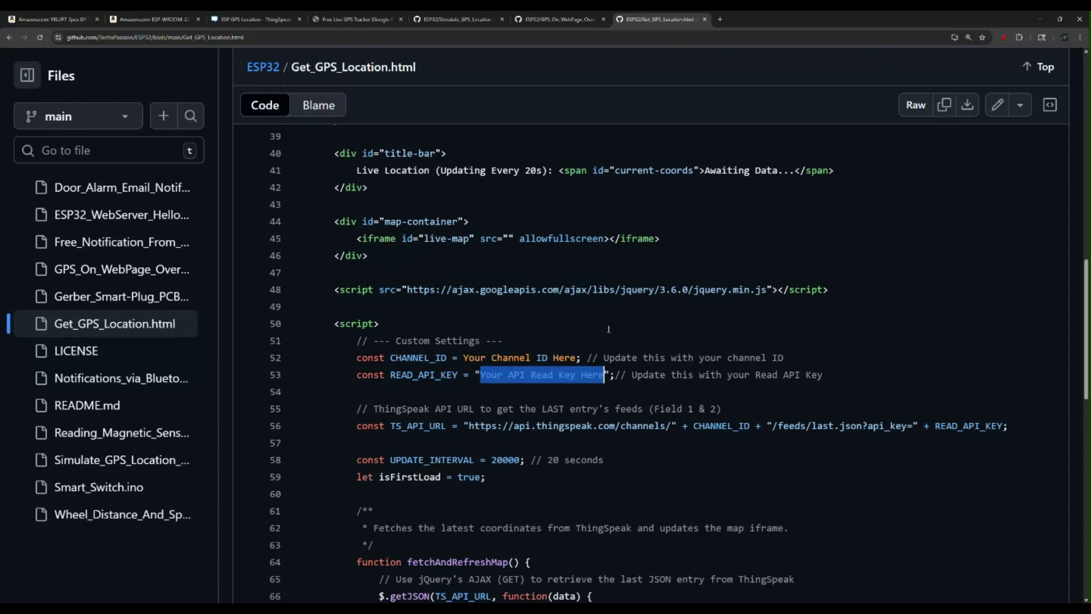
Scroll to the end of the script that refreshes the map every 20 seconds.
scroll(608, 329, "down", 1)
scroll(607, 329, "down", 2)
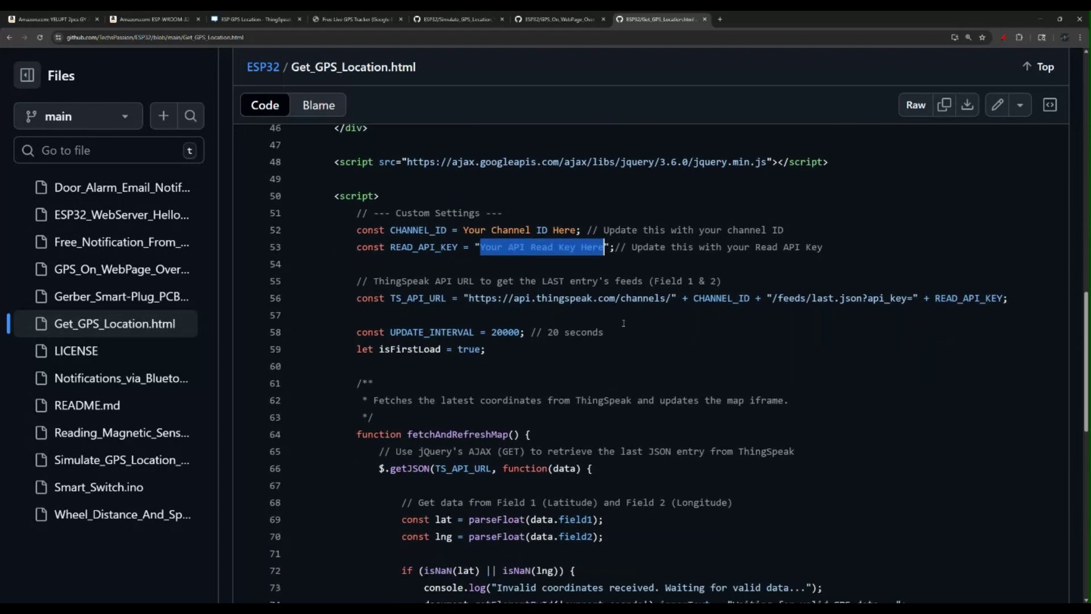
scroll(623, 323, "up", 4)
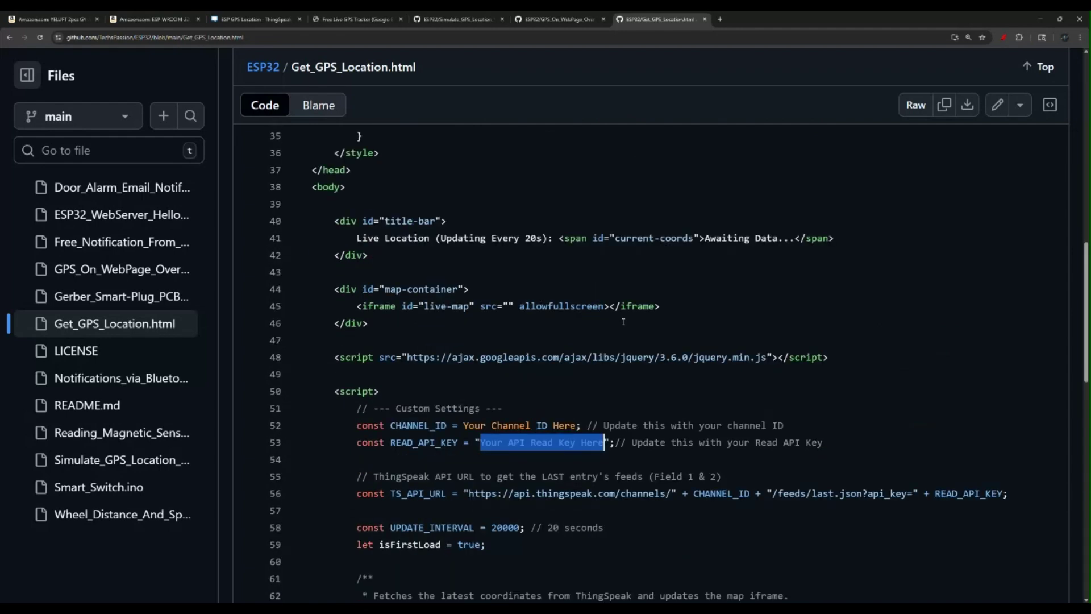
scroll(623, 322, "down", 8)
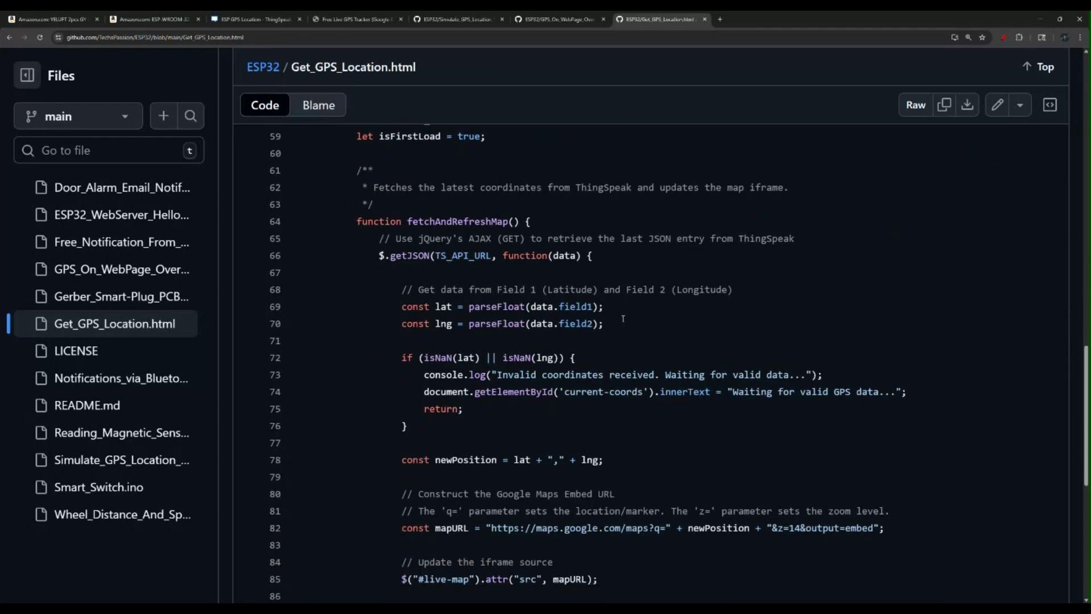
scroll(624, 318, "down", 5)
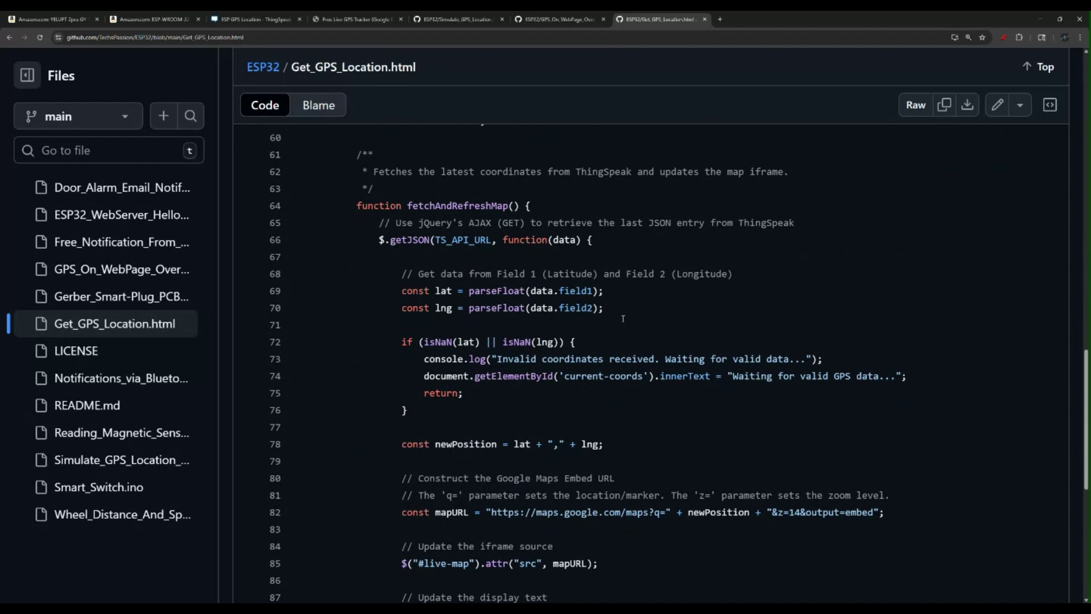
scroll(623, 318, "down", 3)
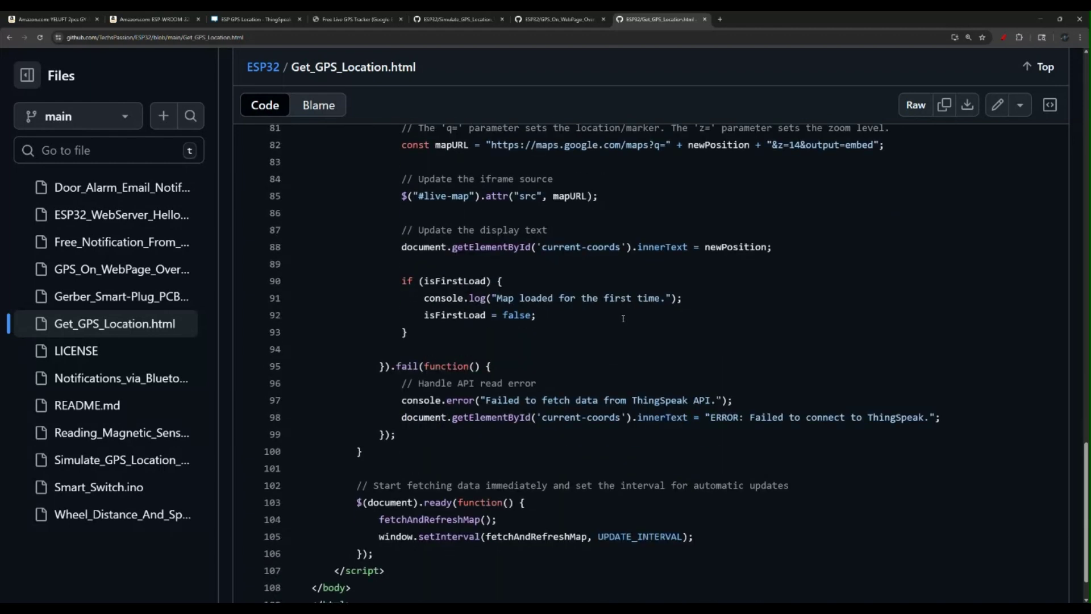